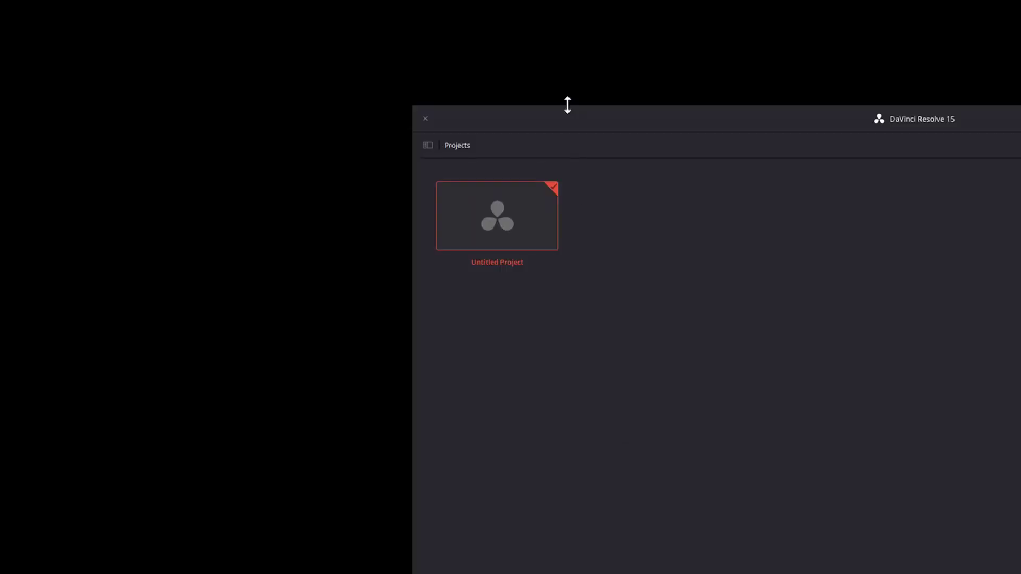
Create a new project named tjfree and enlarge its editing window to fill most of the screen.
{"action": "left_click_drag", "start_coordinate": [568, 107], "coordinate": [172, 11]}
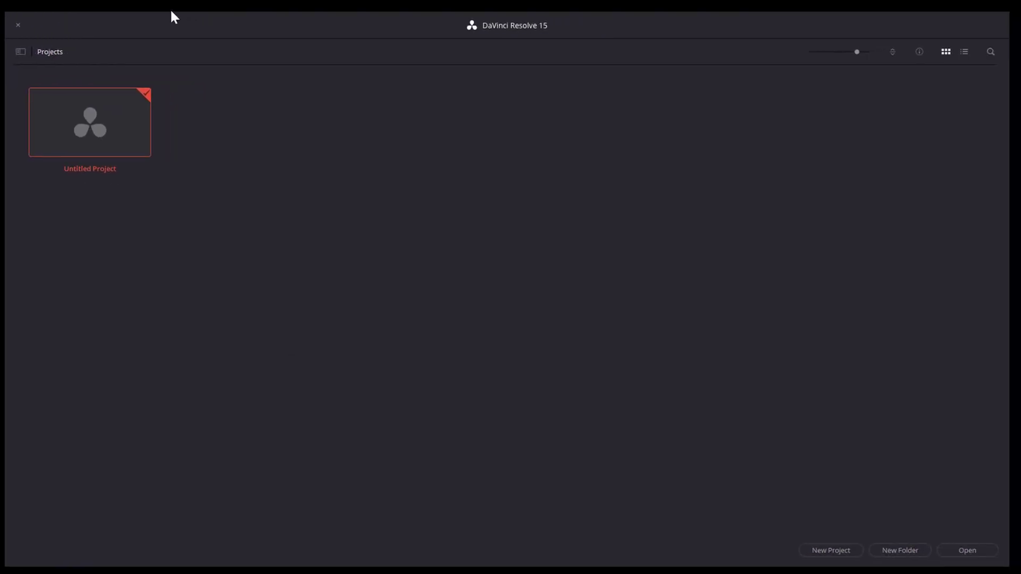
{"action": "left_click", "coordinate": [824, 550]}
{"action": "type", "text": "tjfree"}
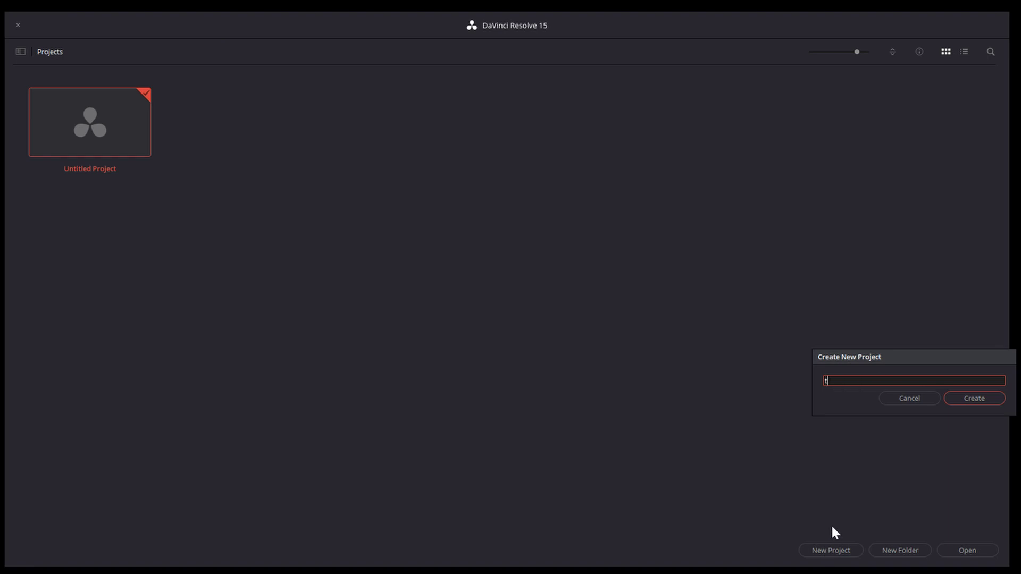
{"action": "left_click", "coordinate": [961, 398]}
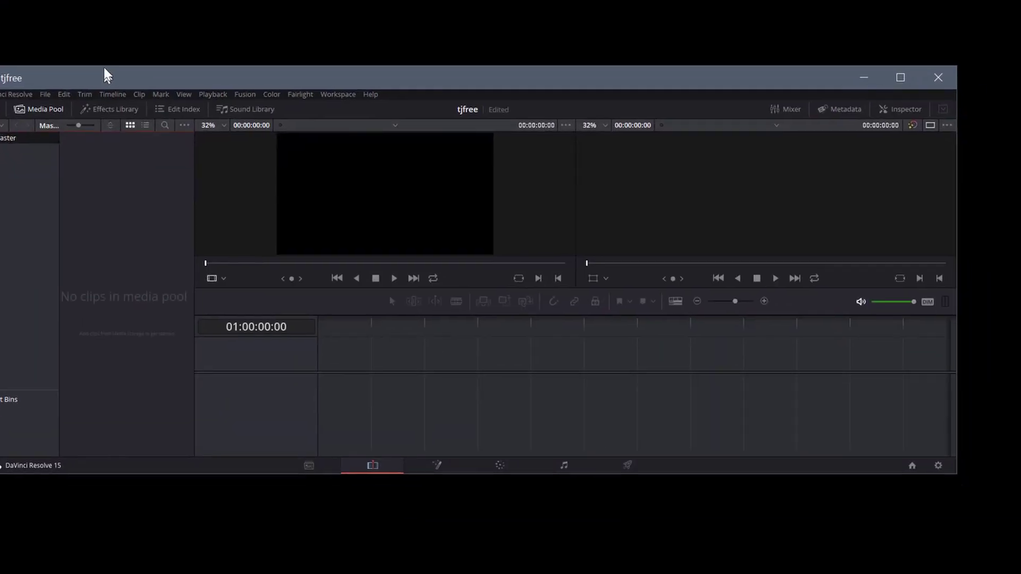
{"action": "left_click_drag", "start_coordinate": [104, 67], "coordinate": [128, 9]}
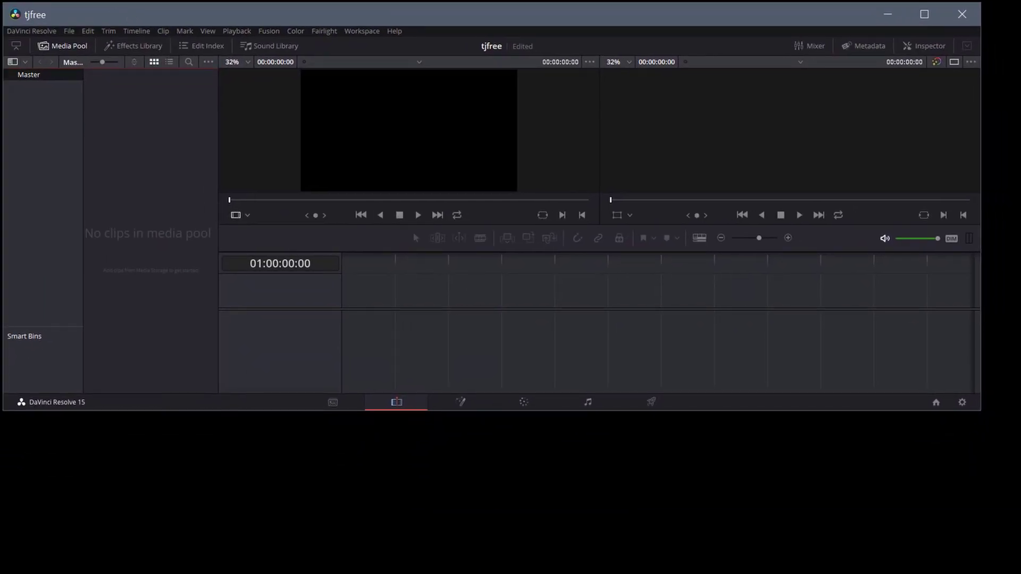
{"action": "left_click_drag", "start_coordinate": [980, 410], "coordinate": [1010, 568]}
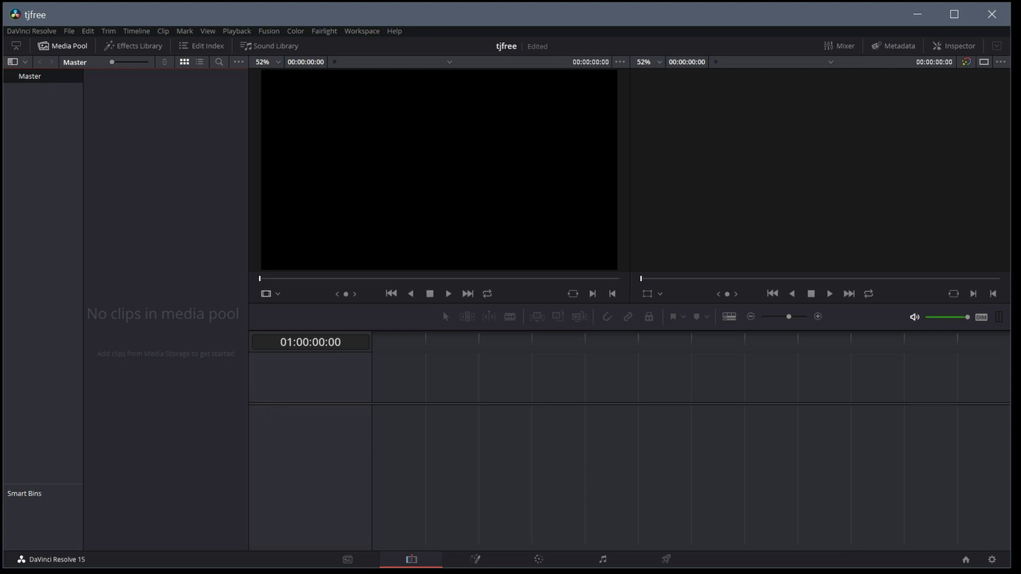
{"action": "key", "text": "alt+Tab"}
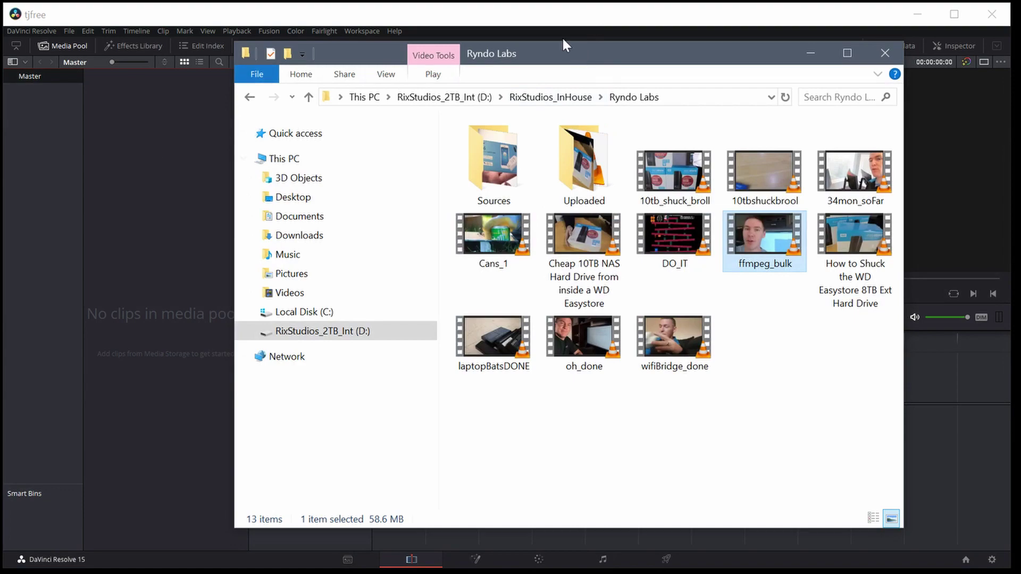
{"action": "left_click_drag", "start_coordinate": [563, 46], "coordinate": [502, 335]}
{"action": "left_click", "coordinate": [458, 217]}
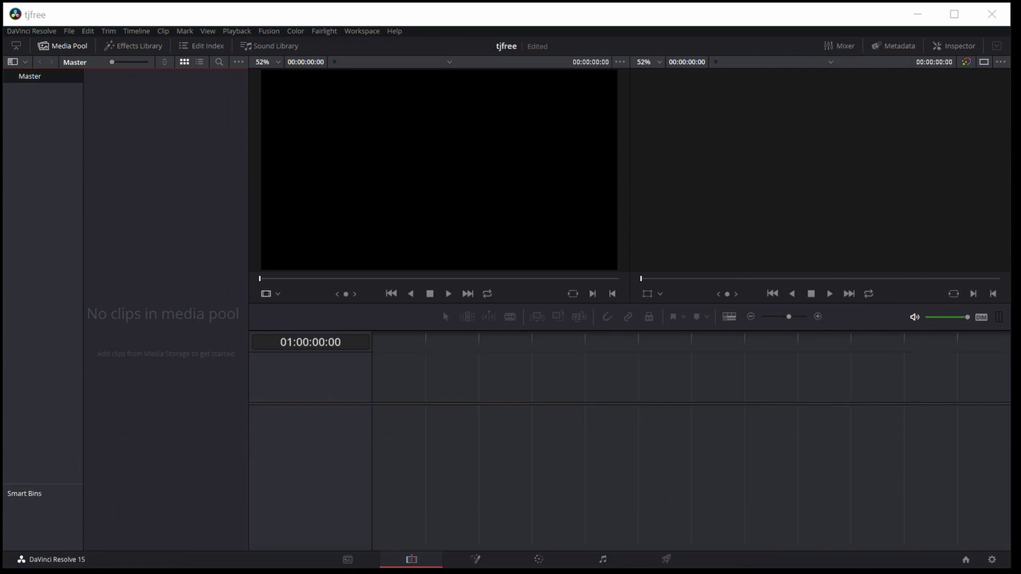
{"action": "key", "text": "alt+Tab"}
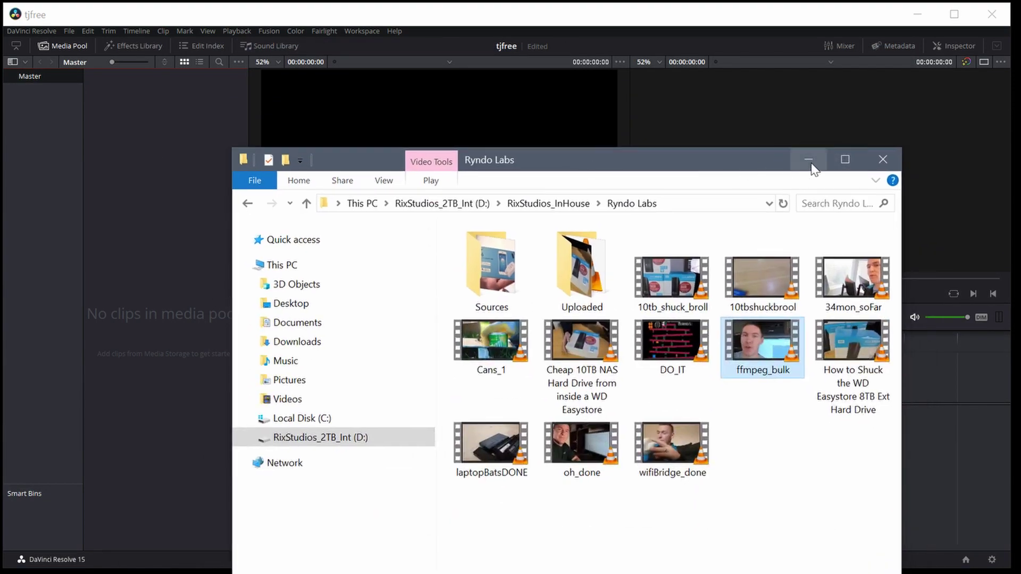
{"action": "left_click", "coordinate": [810, 162]}
{"action": "left_click", "coordinate": [73, 46]}
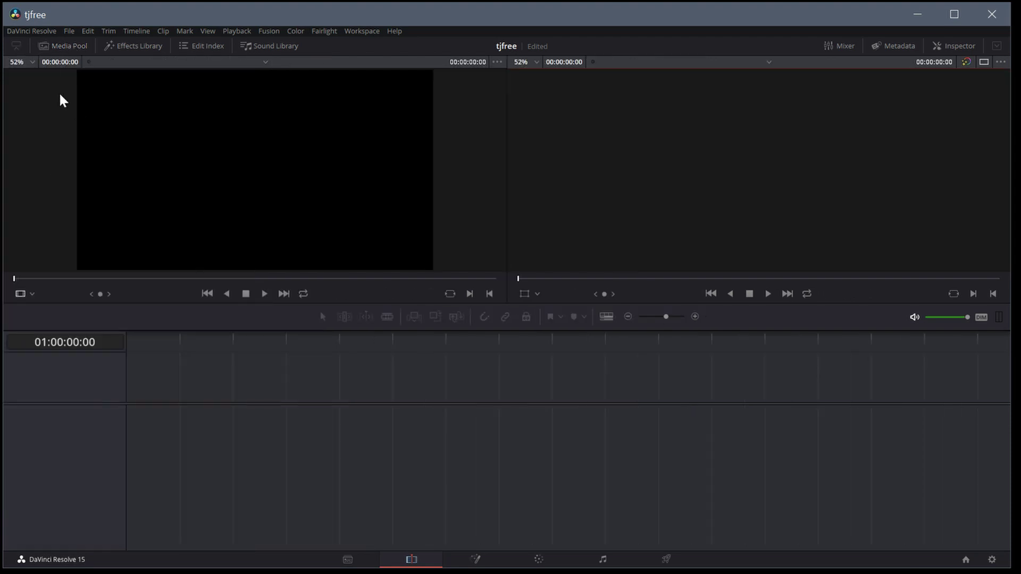
{"action": "left_click", "coordinate": [70, 48]}
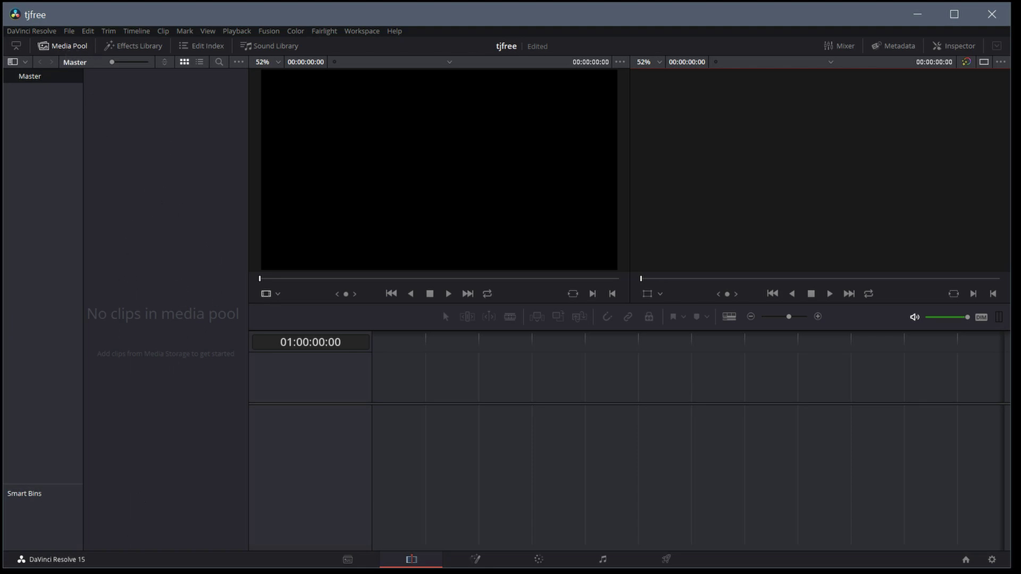
Import the Cans_1 video from the Ryndo Labs folder into the media pool, changing the project frame rate to match the clip.
{"action": "key", "text": "alt+Tab"}
{"action": "left_click_drag", "start_coordinate": [490, 176], "coordinate": [541, 43]}
{"action": "left_click_drag", "start_coordinate": [538, 226], "coordinate": [189, 174]}
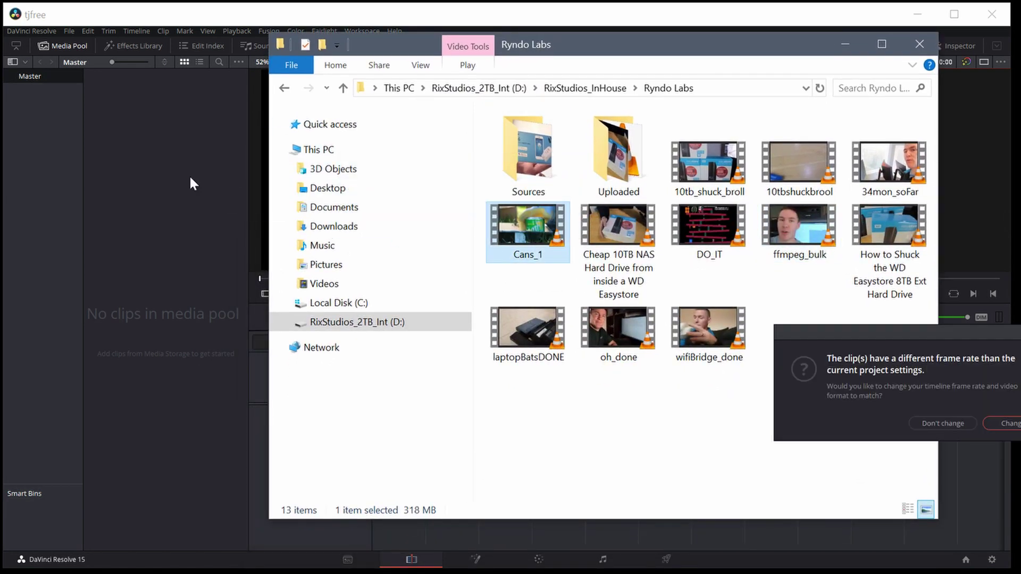
{"action": "left_click_drag", "start_coordinate": [914, 330], "coordinate": [439, 184]}
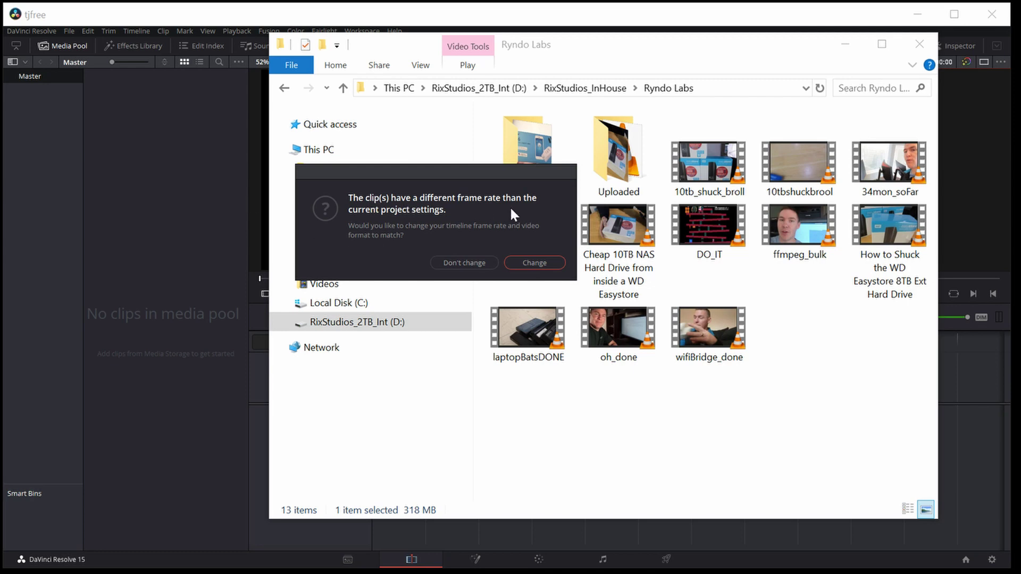
{"action": "left_click", "coordinate": [535, 263]}
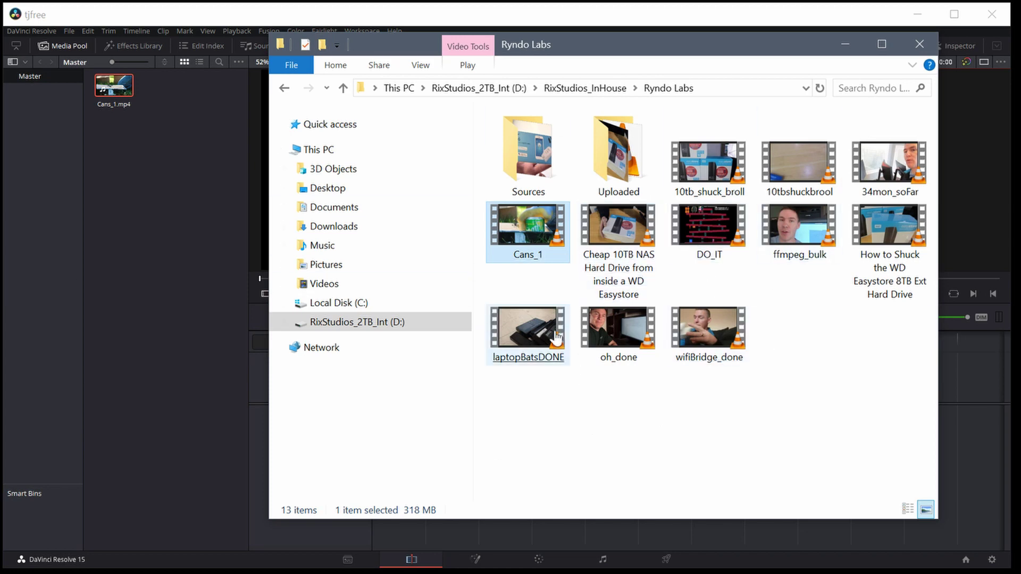
Add the laptopBatsDONE, oh_done and wifiBridge_done videos to the media pool and put the file browser away.
{"action": "left_click_drag", "start_coordinate": [529, 332], "coordinate": [140, 201]}
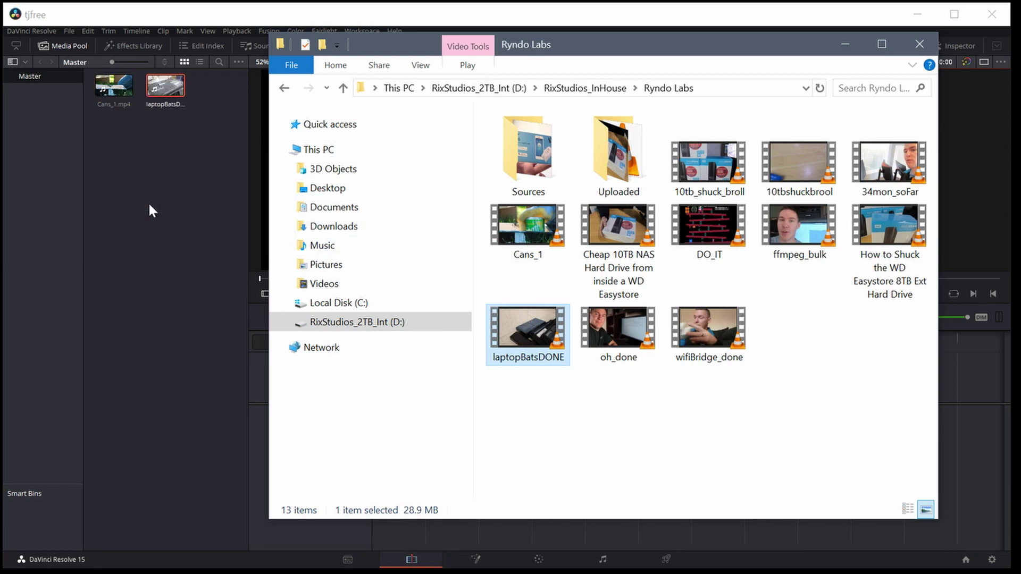
{"action": "left_click_drag", "start_coordinate": [631, 338], "coordinate": [160, 266]}
{"action": "left_click_drag", "start_coordinate": [741, 369], "coordinate": [223, 266]}
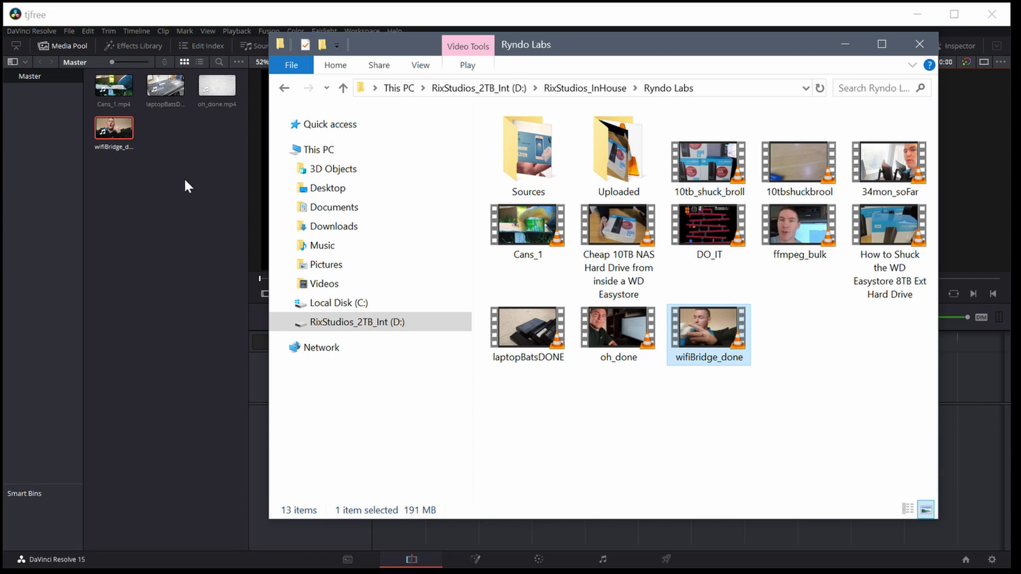
{"action": "left_click", "coordinate": [846, 43]}
{"action": "left_click", "coordinate": [171, 227]}
Examine the detailed file properties of the Cans_1 video for its frame size and frame rate in the file browser.
{"action": "key", "text": "alt+Tab"}
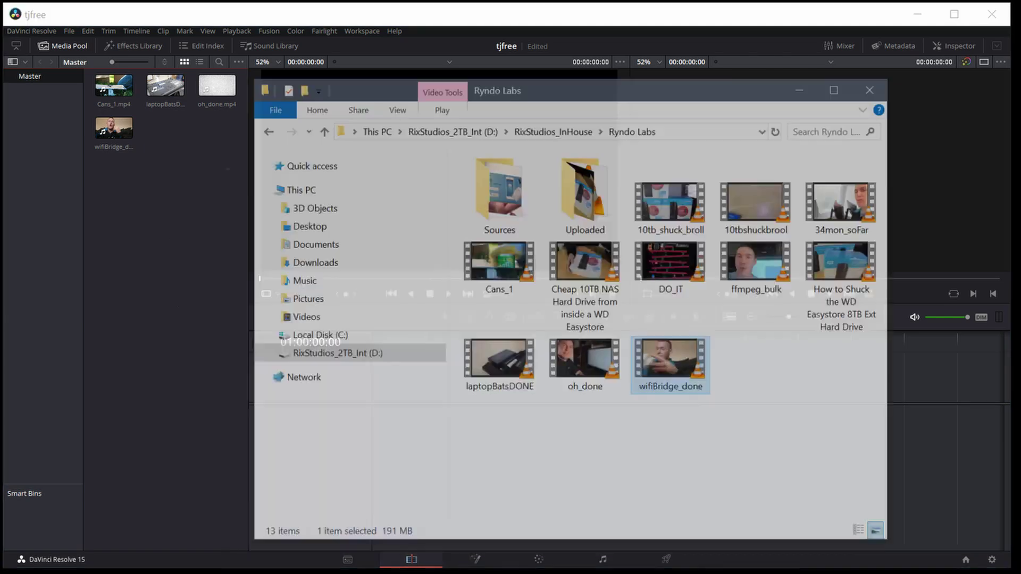
{"action": "right_click", "coordinate": [516, 243]}
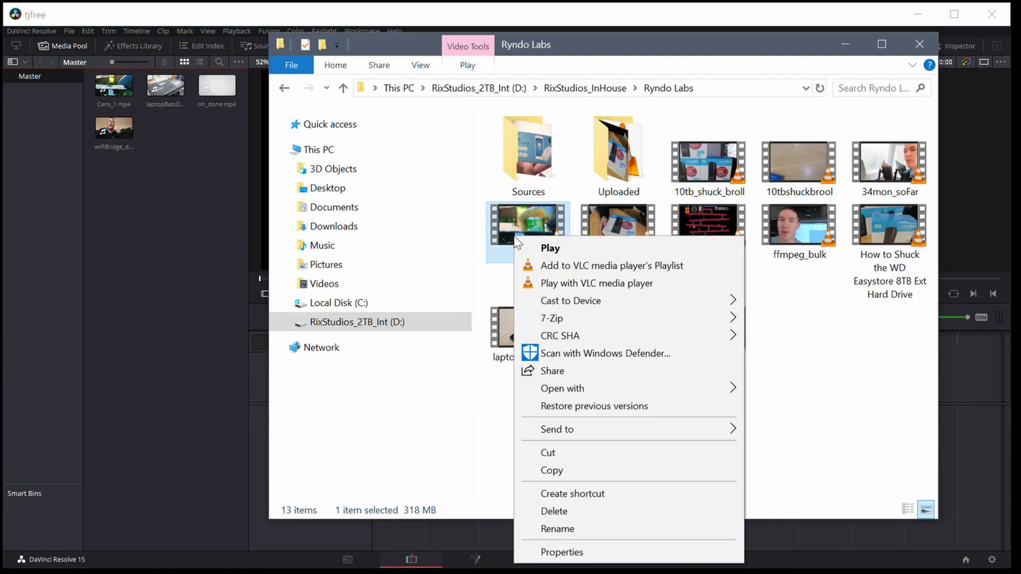
{"action": "left_click", "coordinate": [558, 559]}
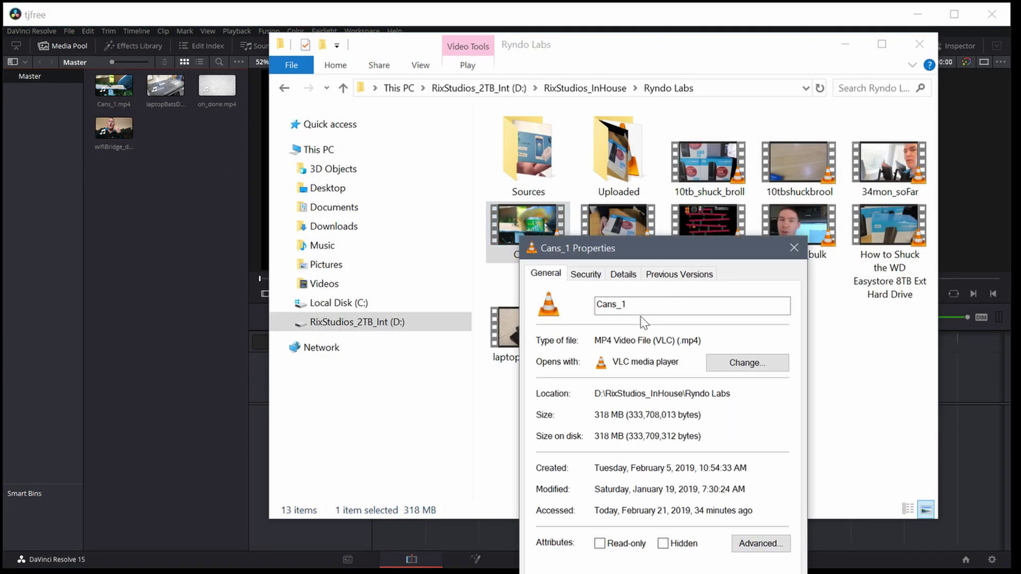
{"action": "left_click_drag", "start_coordinate": [617, 247], "coordinate": [462, 100]}
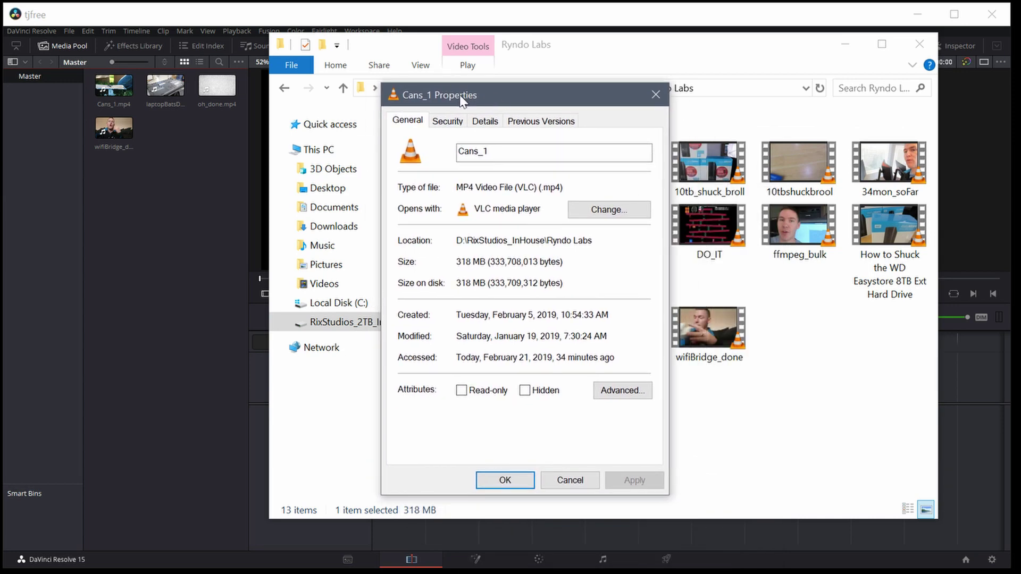
{"action": "left_click", "coordinate": [485, 121]}
{"action": "scroll", "coordinate": [648, 187], "scroll_direction": "down", "scroll_amount": 4}
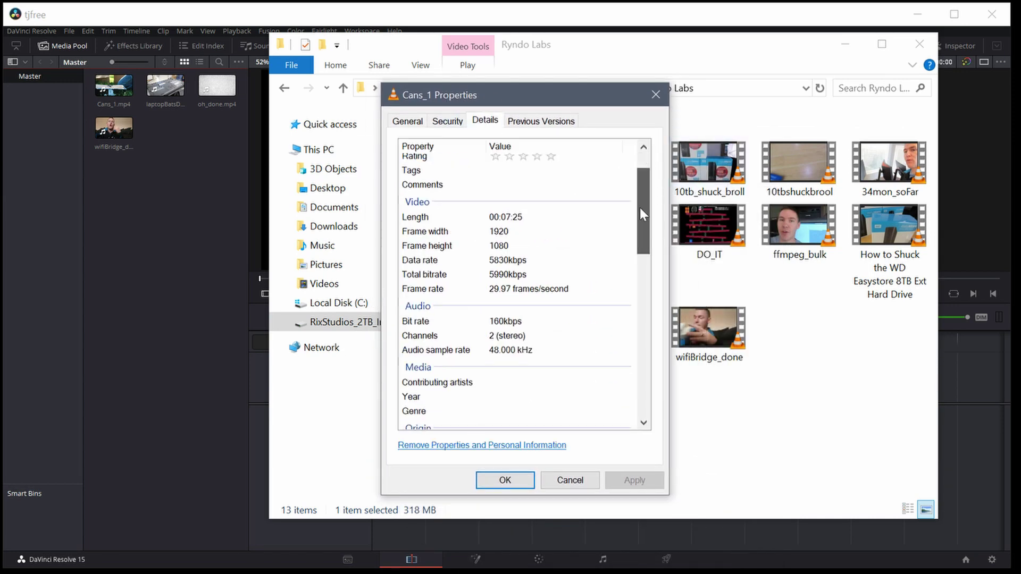
{"action": "scroll", "coordinate": [506, 262], "scroll_direction": "up", "scroll_amount": 2}
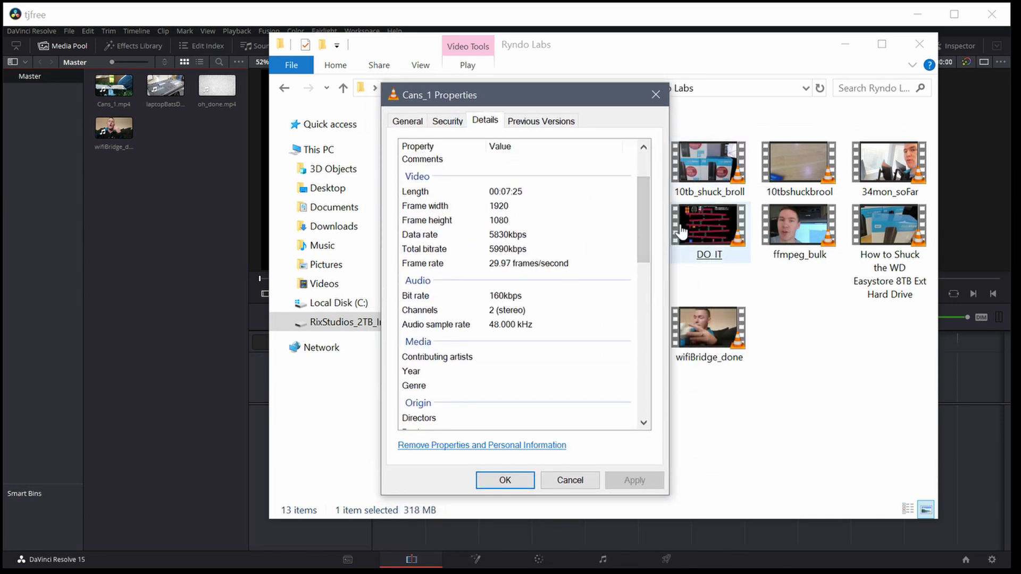
{"action": "left_click_drag", "start_coordinate": [642, 218], "coordinate": [641, 214]}
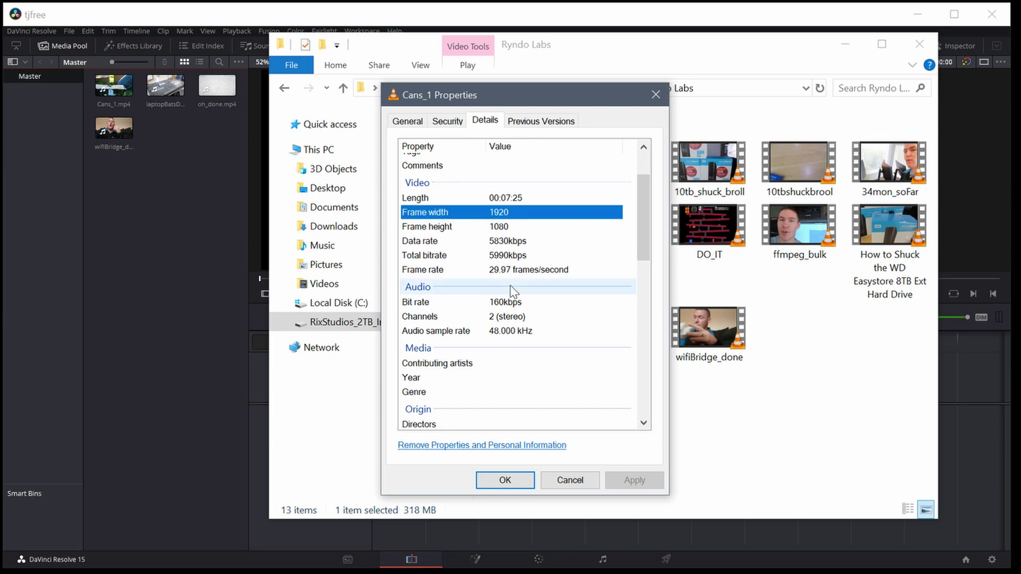
{"action": "left_click", "coordinate": [575, 480]}
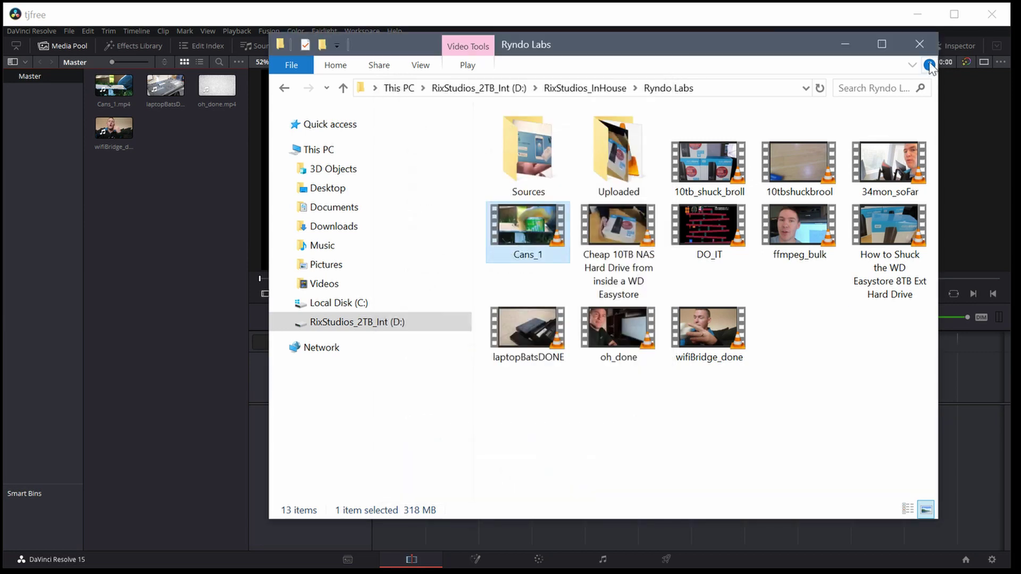
{"action": "left_click", "coordinate": [845, 43]}
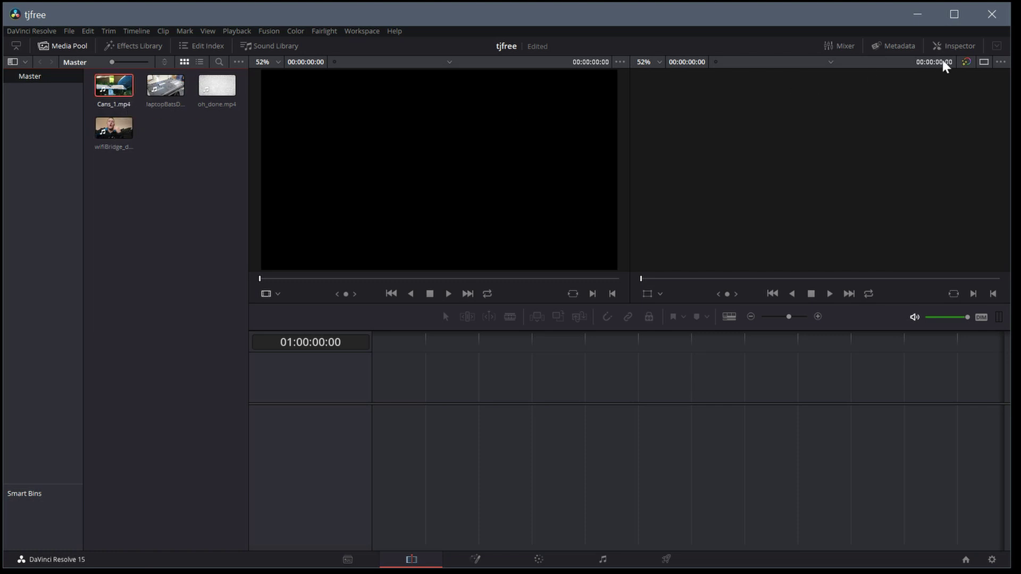
Review the codec, frame rate and resolution in the metadata of the Cans_1.mp4 clip, then hide the metadata.
{"action": "left_click", "coordinate": [895, 50]}
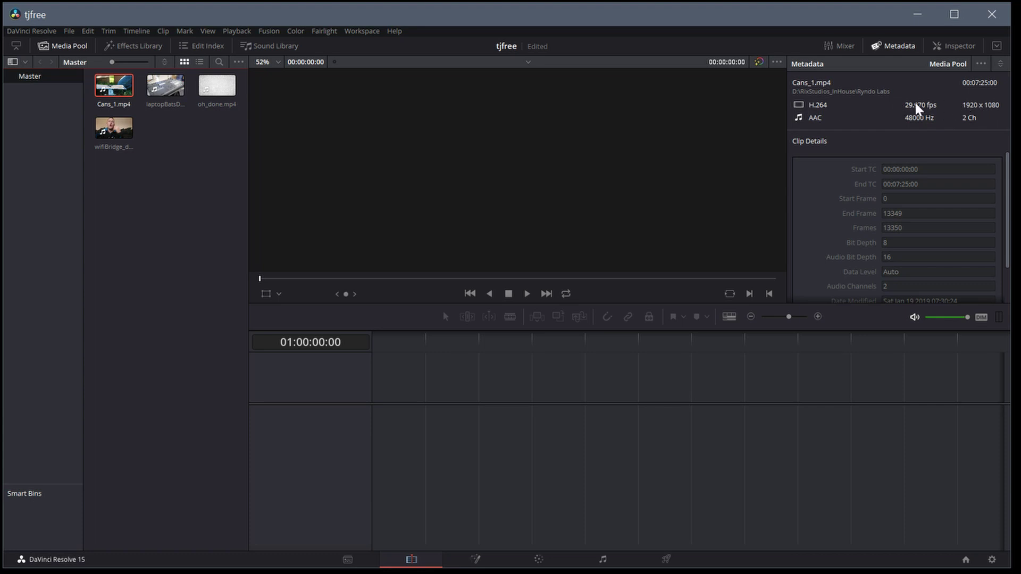
{"action": "scroll", "coordinate": [926, 193], "scroll_direction": "down", "scroll_amount": 1}
{"action": "scroll", "coordinate": [921, 199], "scroll_direction": "up", "scroll_amount": 1}
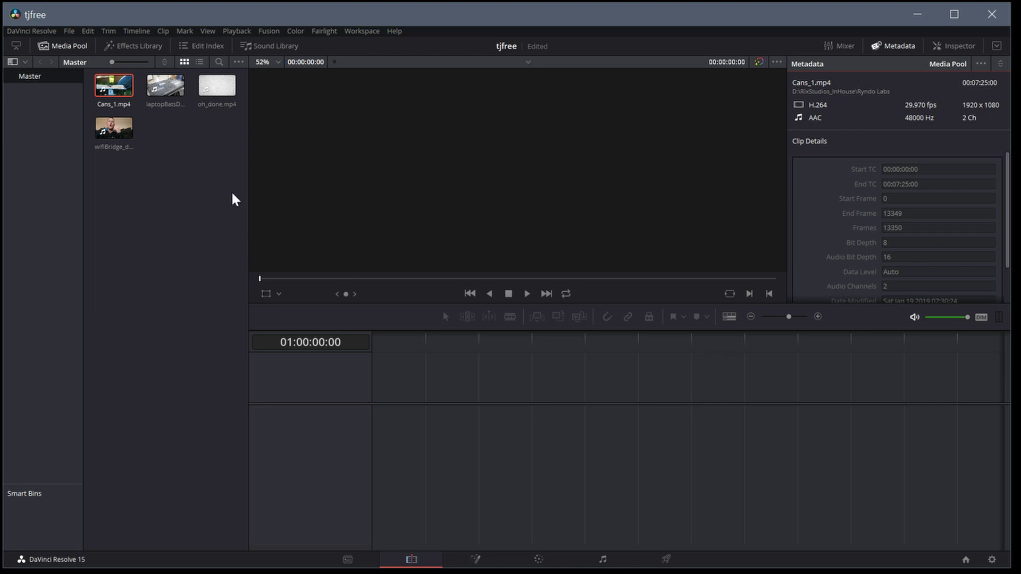
{"action": "left_click", "coordinate": [895, 46]}
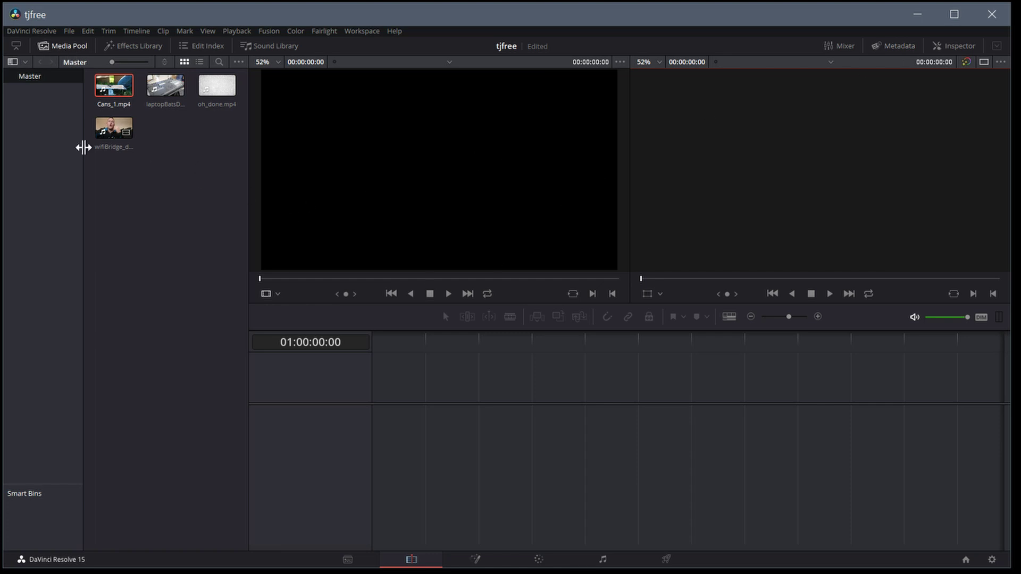
Enlarge the clip thumbnails in the media pool and clear the clip selection.
{"action": "left_click", "coordinate": [71, 43]}
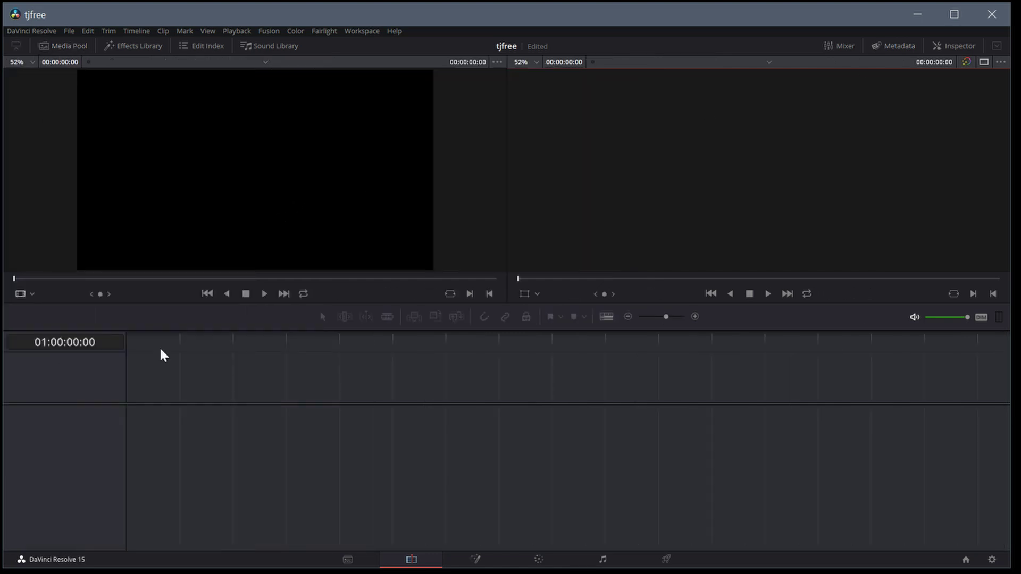
{"action": "left_click", "coordinate": [69, 46]}
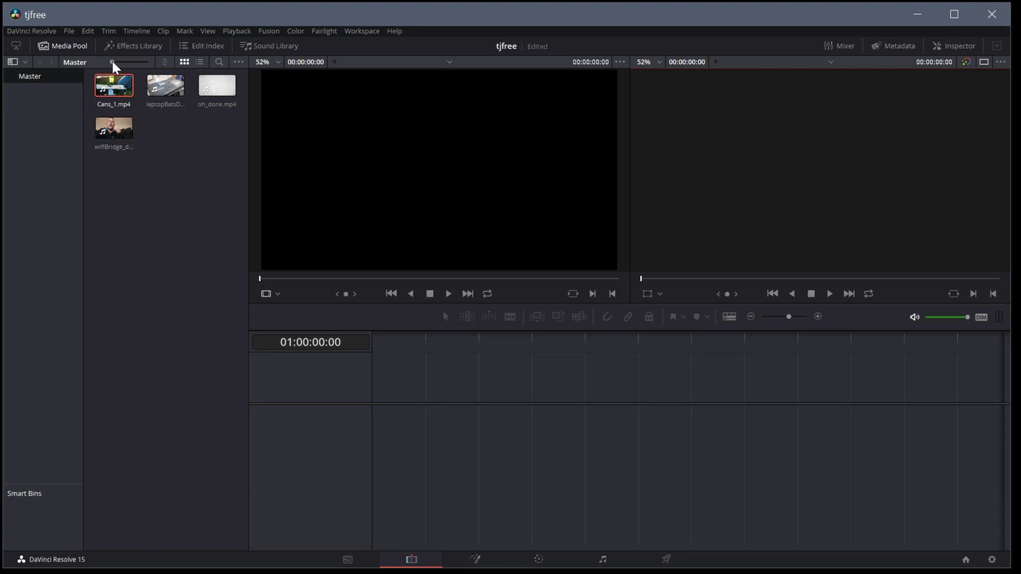
{"action": "left_click_drag", "start_coordinate": [112, 62], "coordinate": [133, 63]}
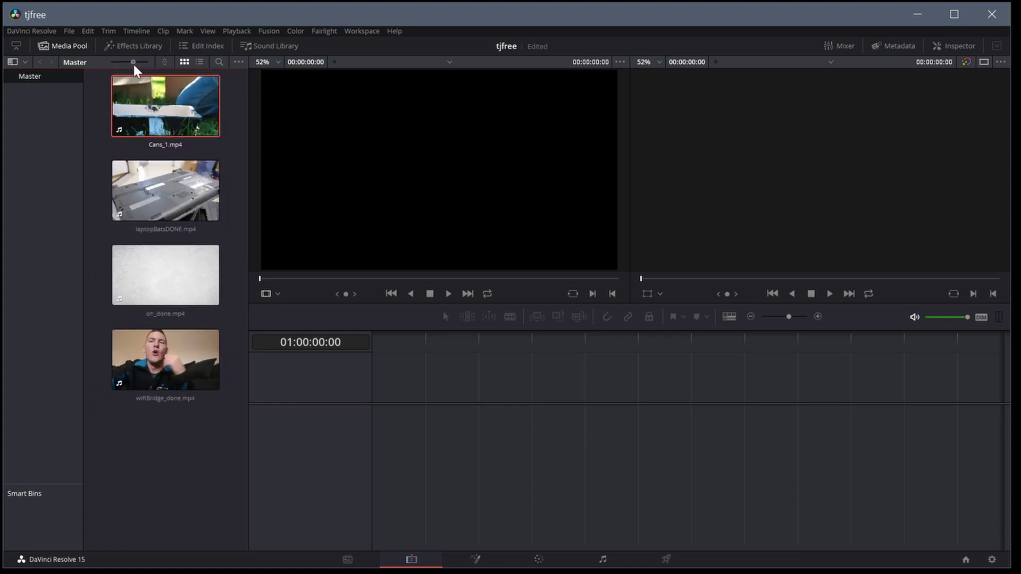
{"action": "left_click", "coordinate": [141, 487]}
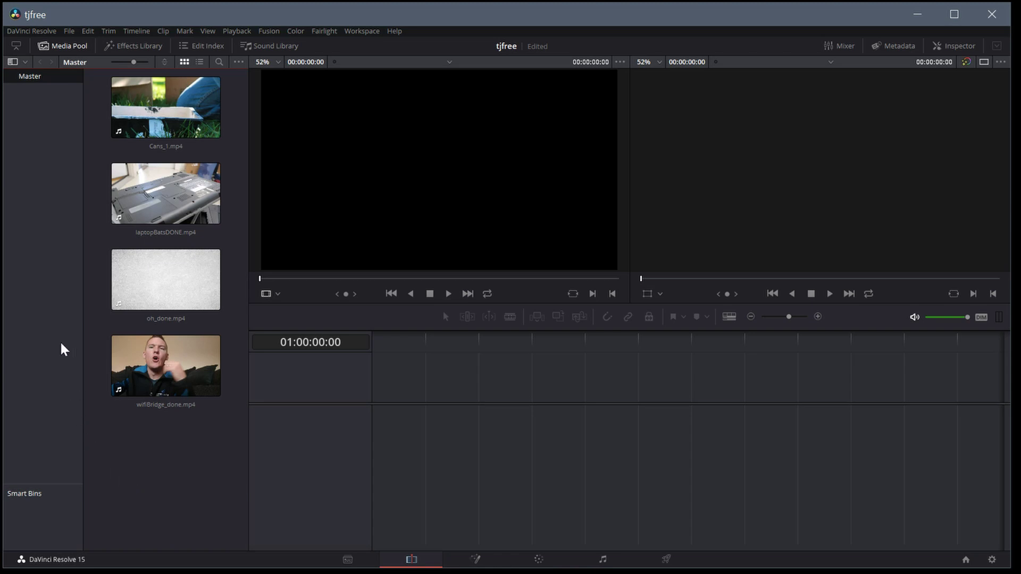
Preview Cans_1.mp4 in the source viewer, playing a few seconds from around the middle of the clip.
{"action": "left_click", "coordinate": [126, 114]}
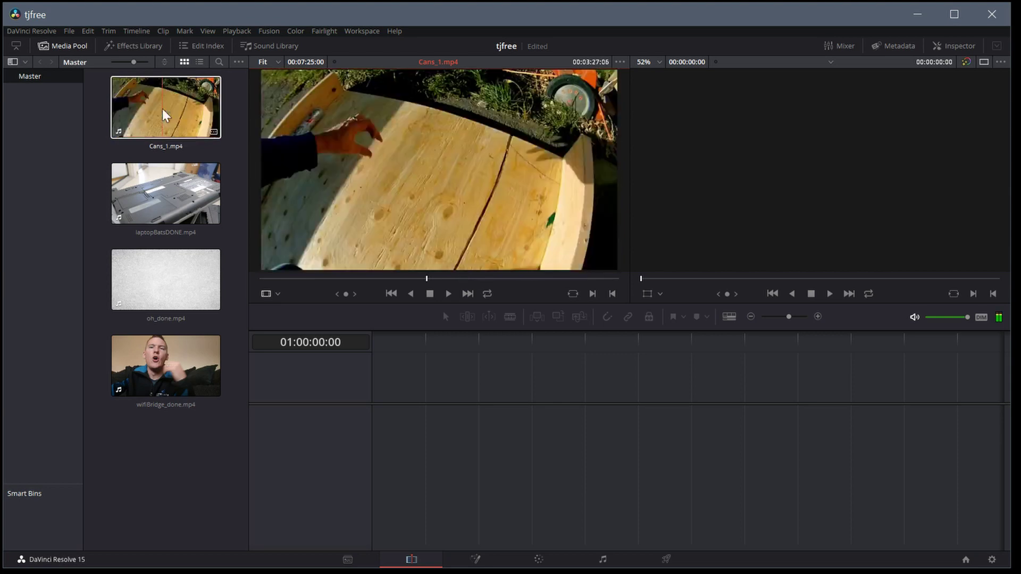
{"action": "left_click", "coordinate": [161, 109]}
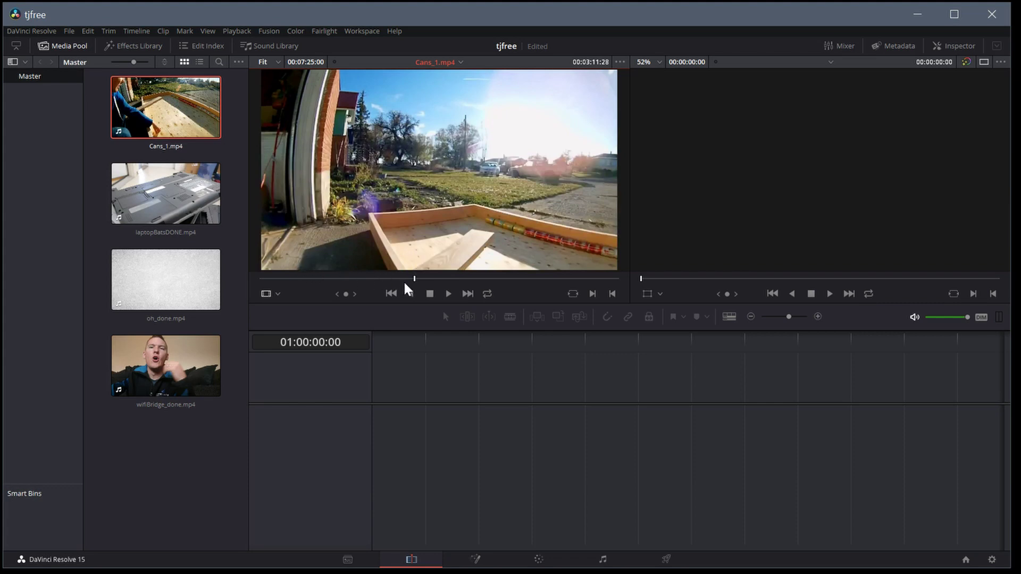
{"action": "left_click", "coordinate": [449, 294]}
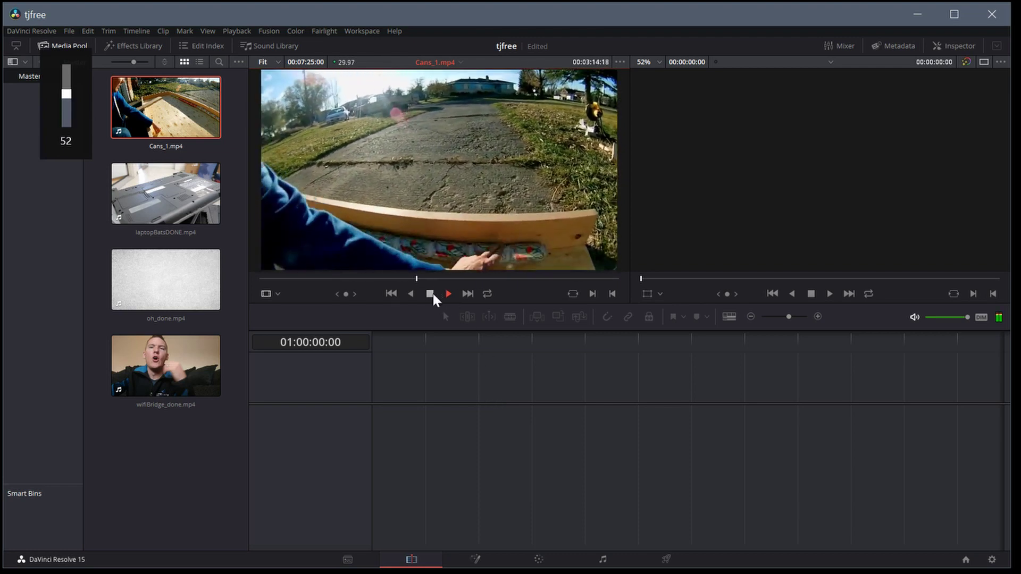
{"action": "left_click", "coordinate": [430, 294]}
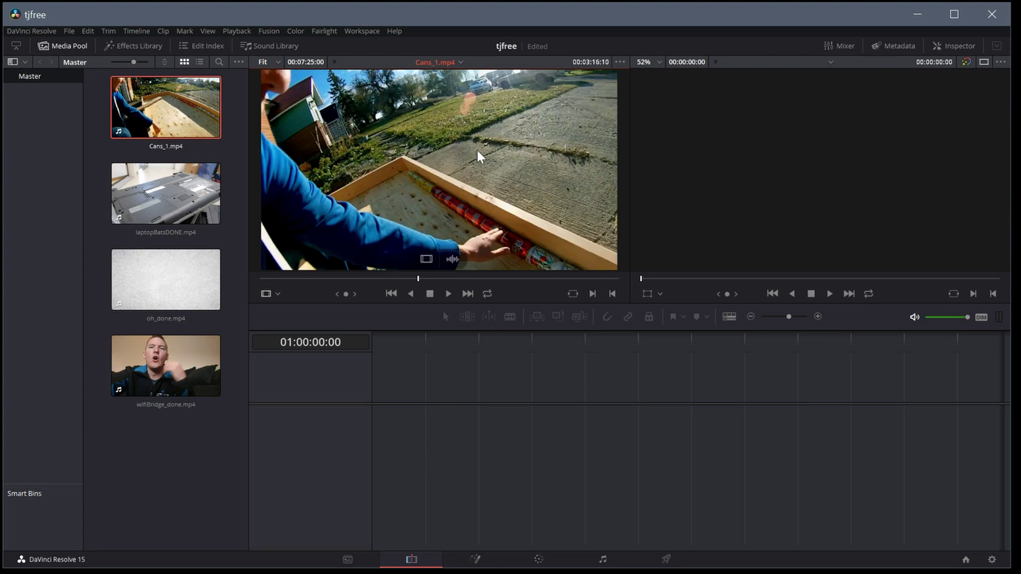
Place the Cans_1.mp4 clip on a new timeline and play a couple of seconds from near its start.
{"action": "left_click_drag", "start_coordinate": [477, 149], "coordinate": [378, 451]}
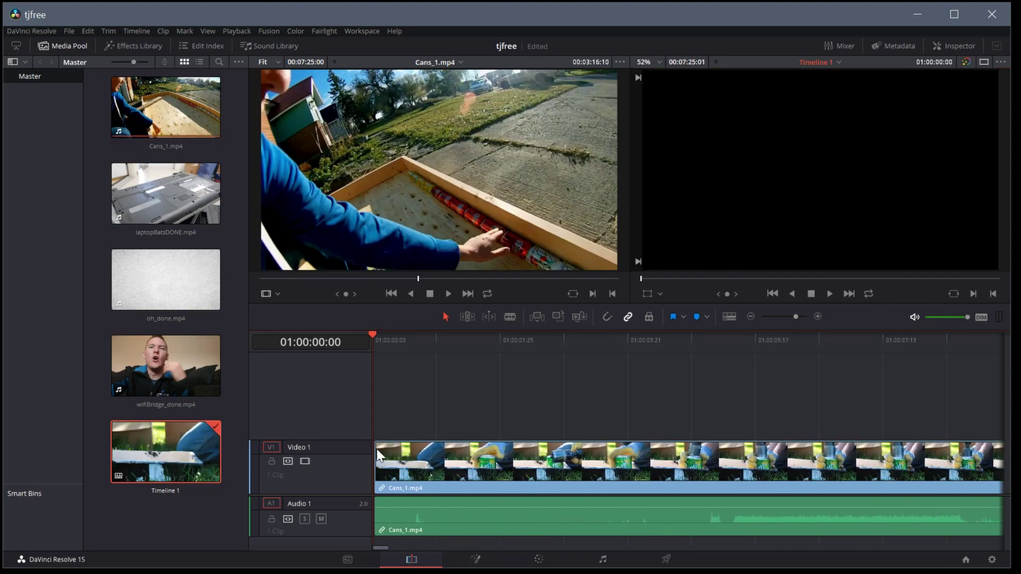
{"action": "left_click", "coordinate": [402, 339]}
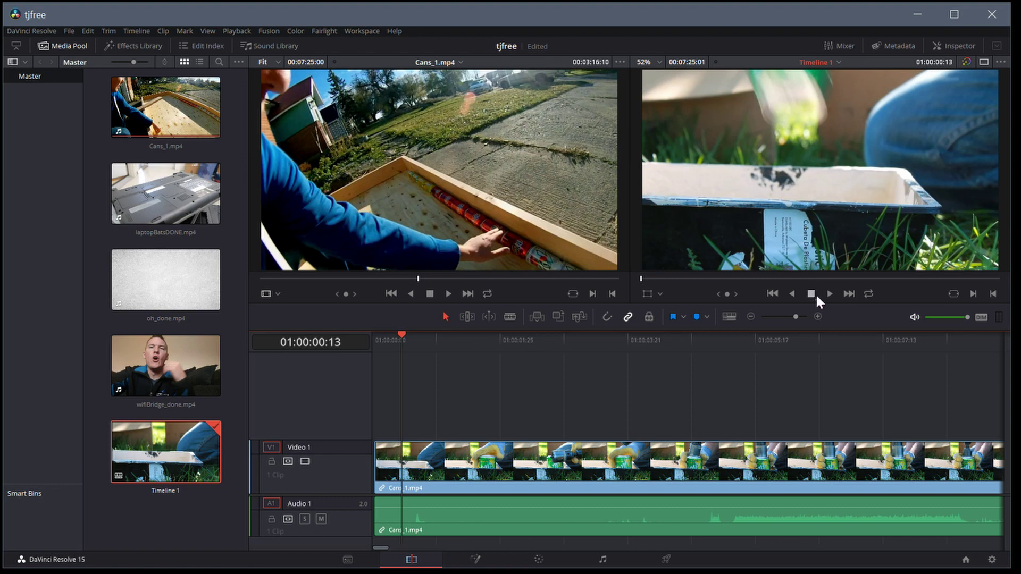
{"action": "left_click", "coordinate": [829, 293]}
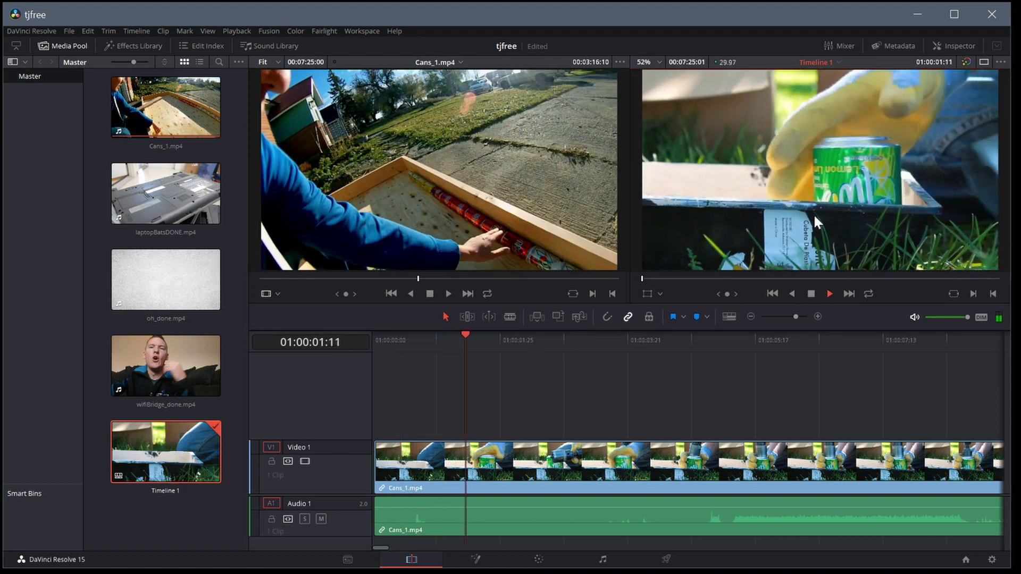
{"action": "left_click", "coordinate": [809, 295]}
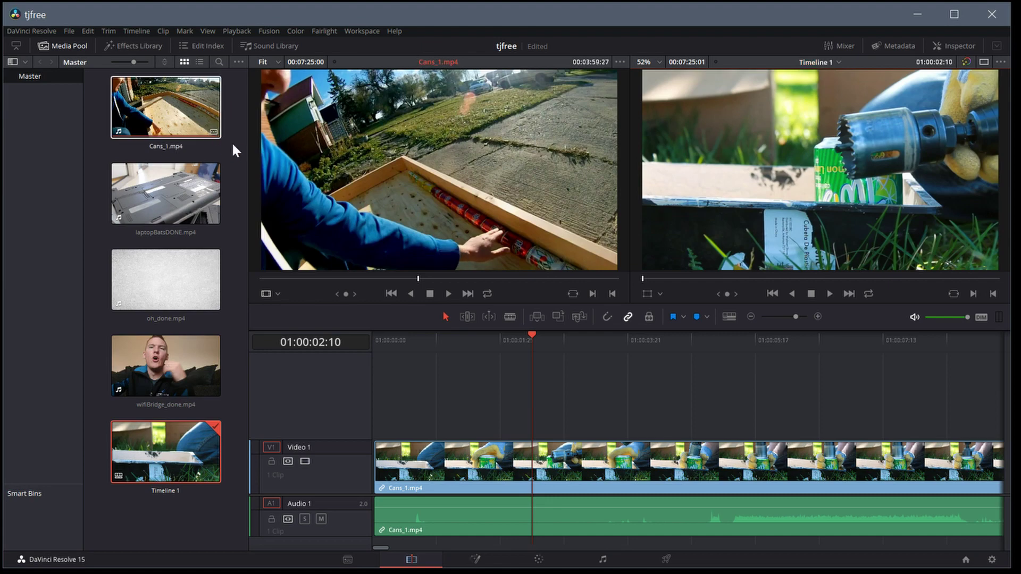
Load oh_done.mp4 in the source viewer and place it on a new Video 2 track above Cans_1.mp4.
{"action": "left_click", "coordinate": [181, 198]}
{"action": "key", "text": "Up"}
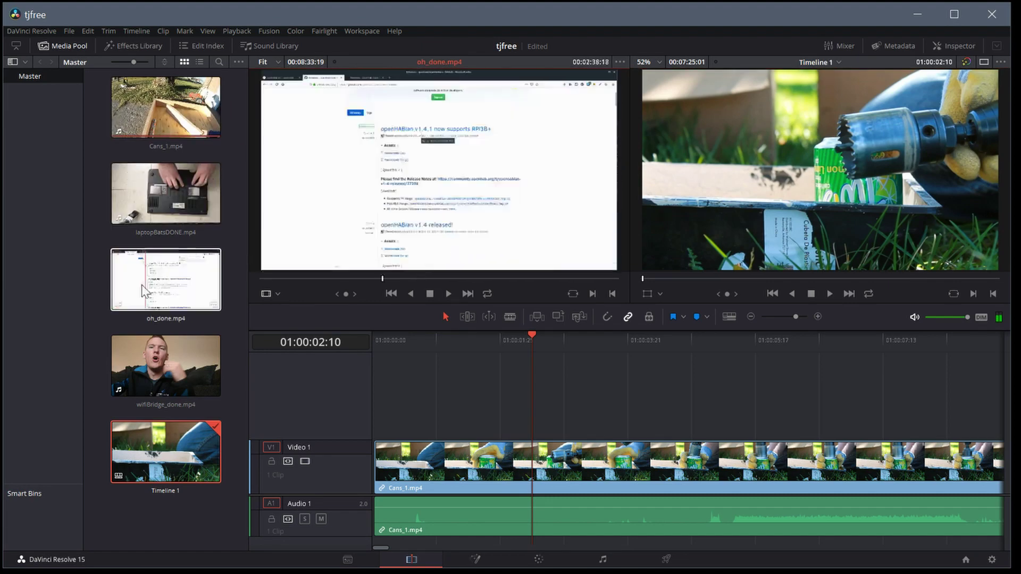
{"action": "left_click", "coordinate": [200, 287]}
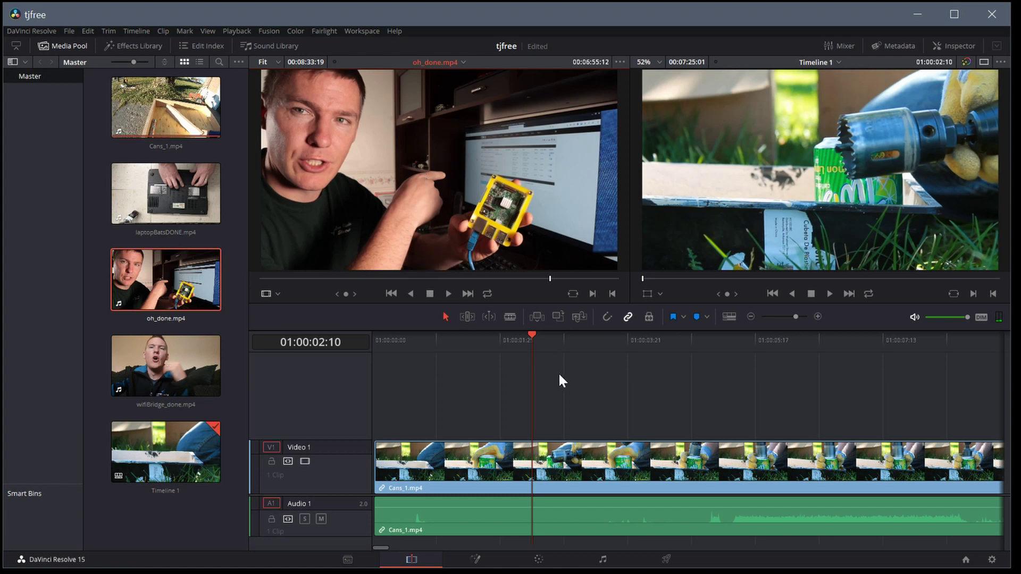
{"action": "left_click_drag", "start_coordinate": [390, 136], "coordinate": [537, 392]}
{"action": "scroll", "coordinate": [489, 543], "scroll_direction": "down", "scroll_amount": 1}
{"action": "left_click_drag", "start_coordinate": [576, 541], "coordinate": [659, 544]}
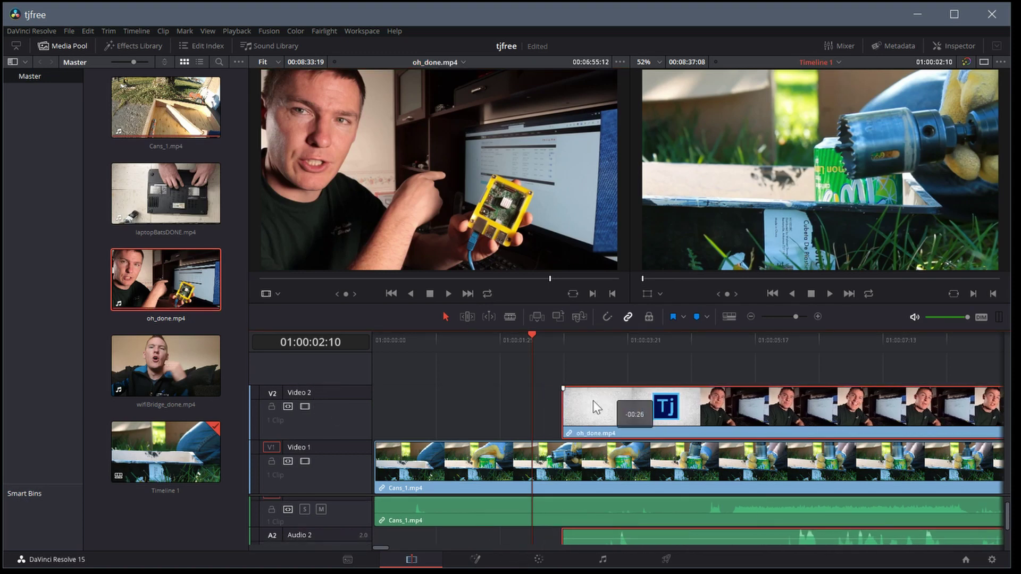
Remove the oh_done.mp4 and Cans_1.mp4 clips from the timeline.
{"action": "key", "text": "ctrl+z"}
{"action": "key", "text": "Delete"}
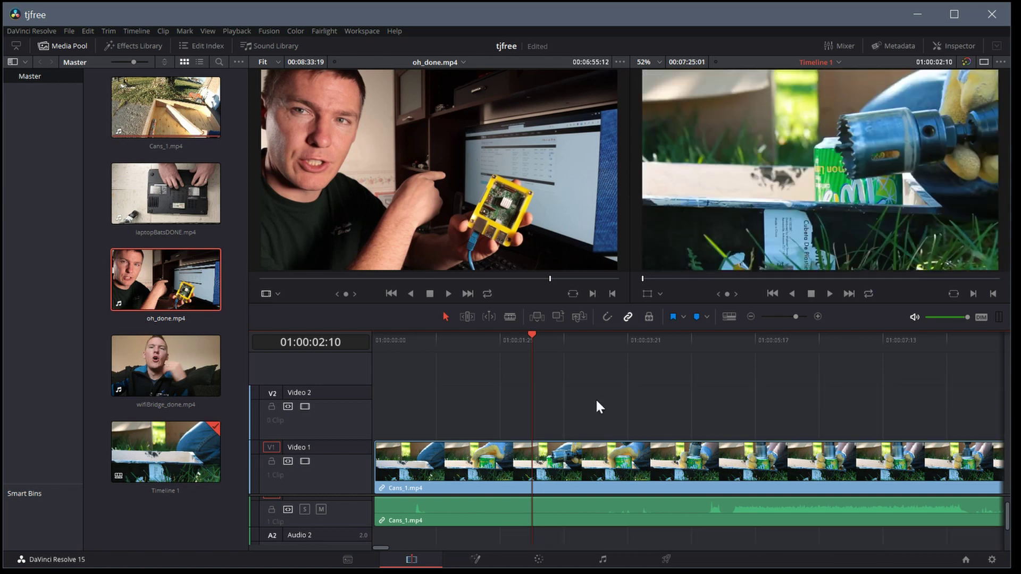
{"action": "left_click", "coordinate": [580, 471]}
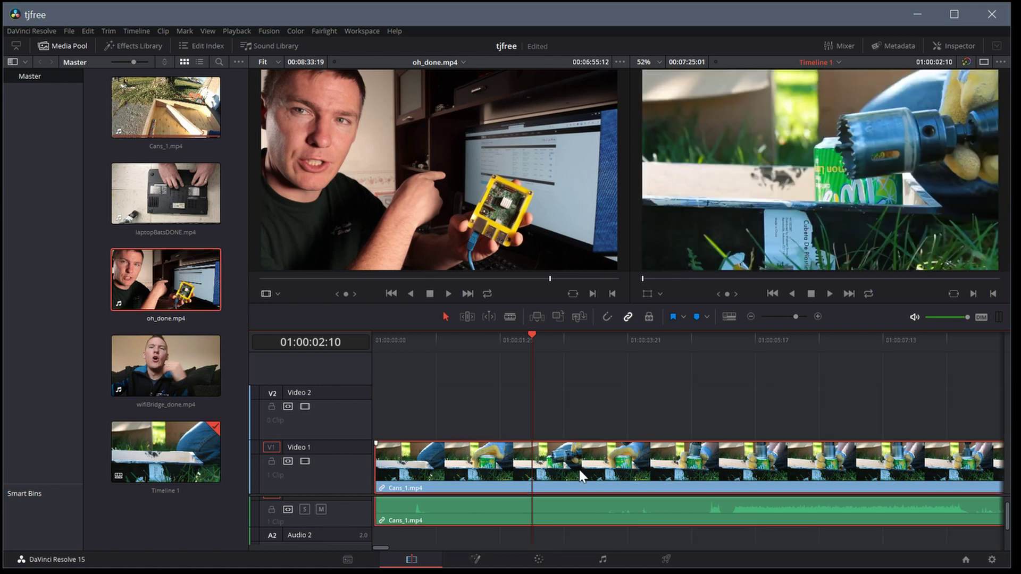
{"action": "key", "text": "Delete"}
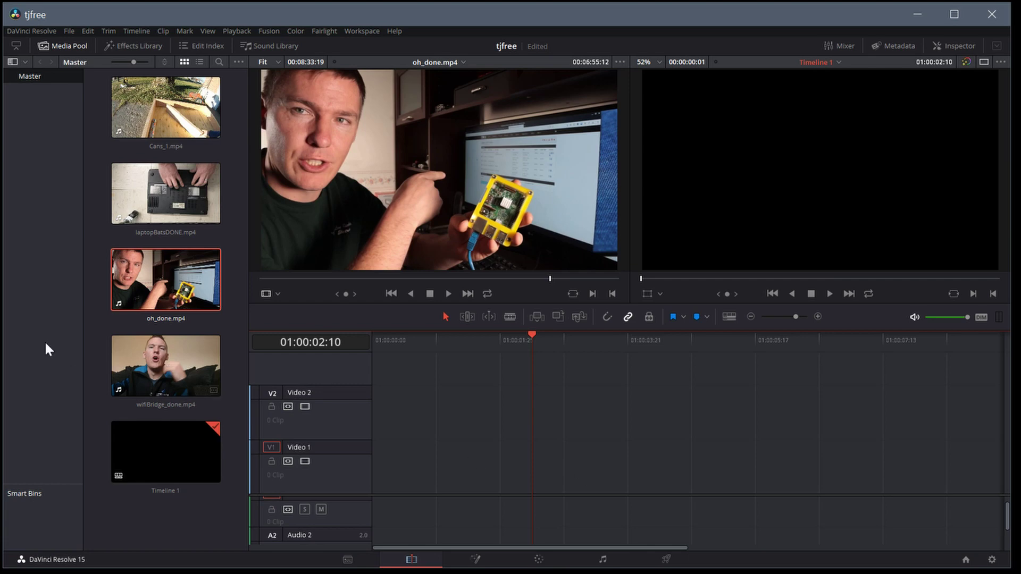
Try out wifiBridge_done.mp4 on the Video 1 track with a quick look at its opening seconds, and delete it from the timeline.
{"action": "left_click_drag", "start_coordinate": [150, 361], "coordinate": [367, 460]}
{"action": "left_click", "coordinate": [573, 343]}
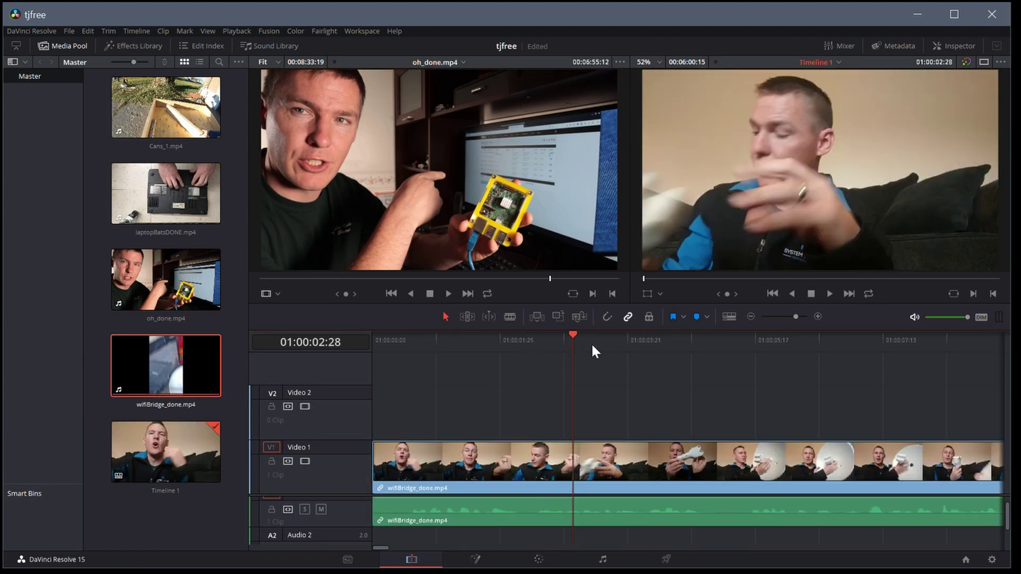
{"action": "left_click", "coordinate": [627, 340]}
{"action": "left_click", "coordinate": [470, 351]}
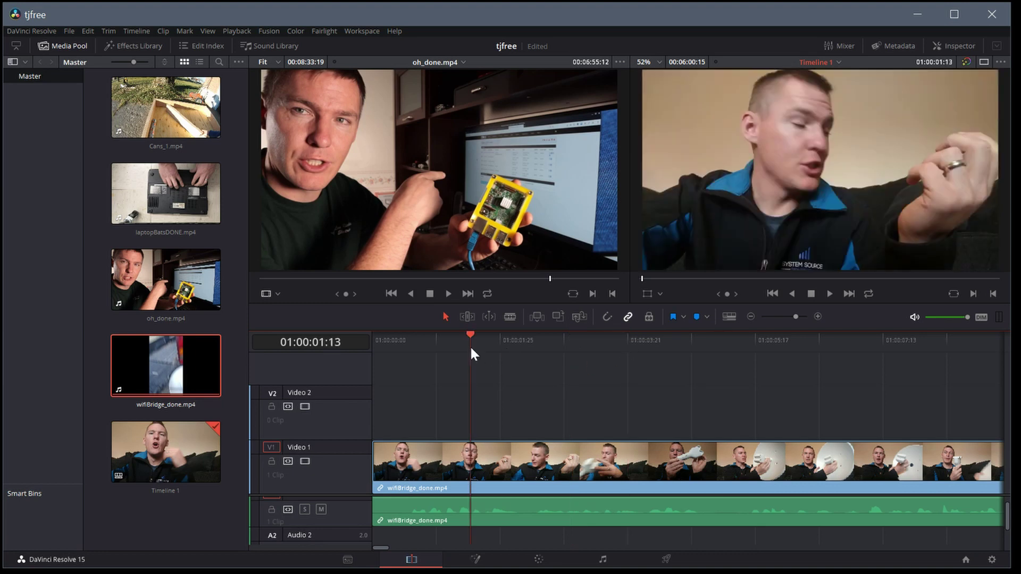
{"action": "left_click", "coordinate": [531, 471]}
{"action": "key", "text": "Delete"}
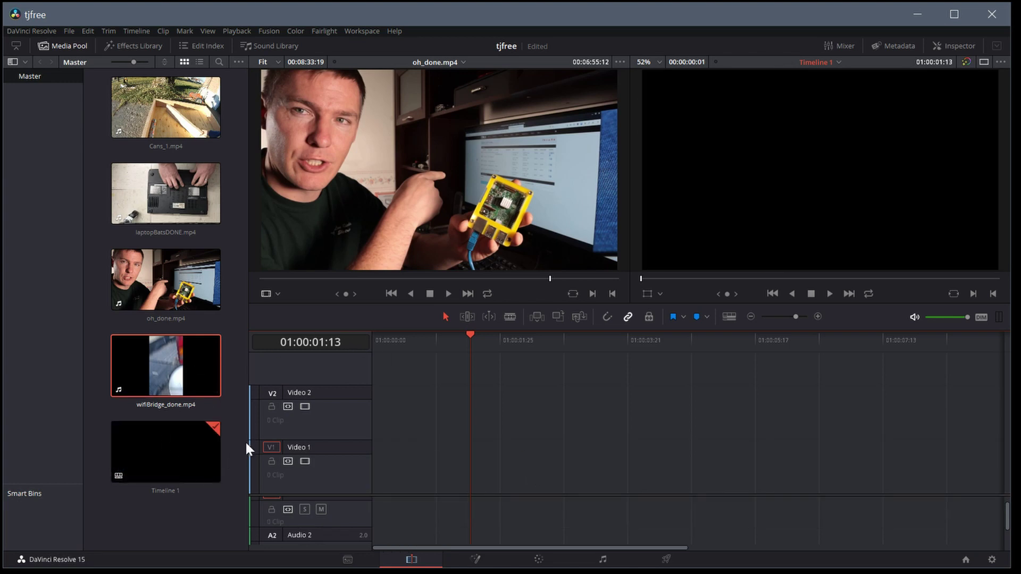
Mark a section of about 7 seconds in laptopBatsDONE.mp4 and place it near the start of the Video 1 track.
{"action": "left_click_drag", "start_coordinate": [145, 184], "coordinate": [418, 157]}
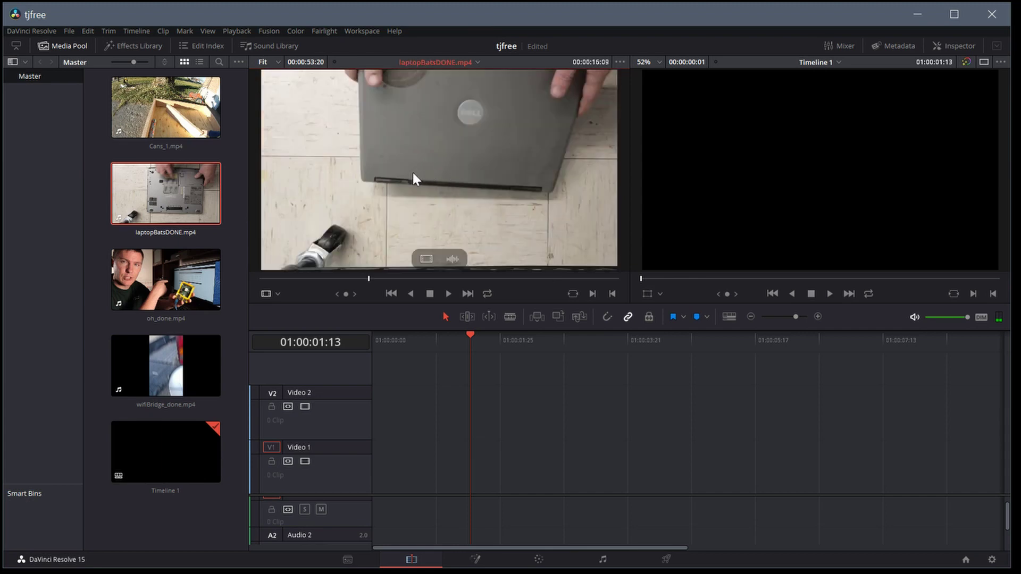
{"action": "left_click", "coordinate": [449, 293]}
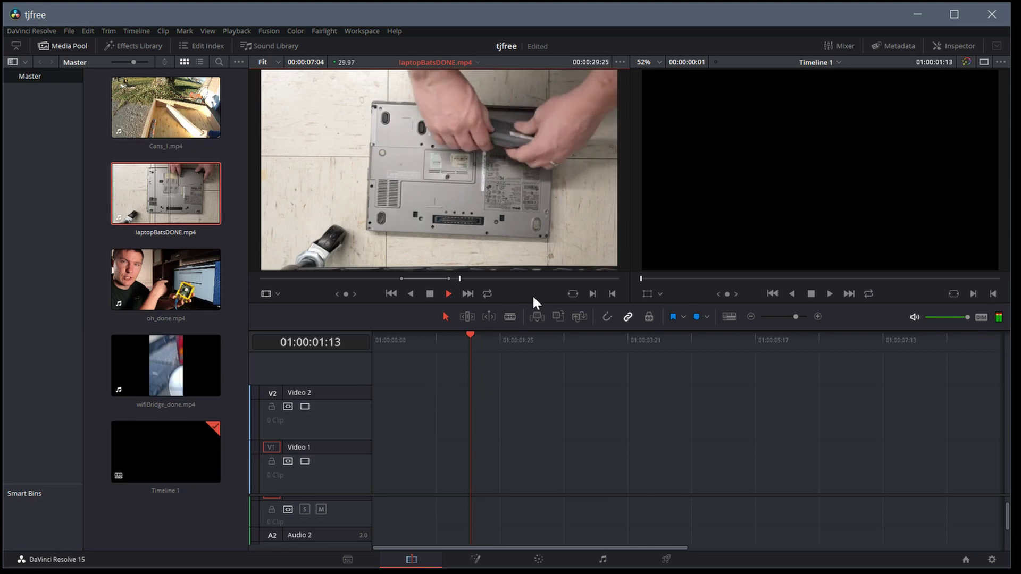
{"action": "left_click", "coordinate": [430, 293]}
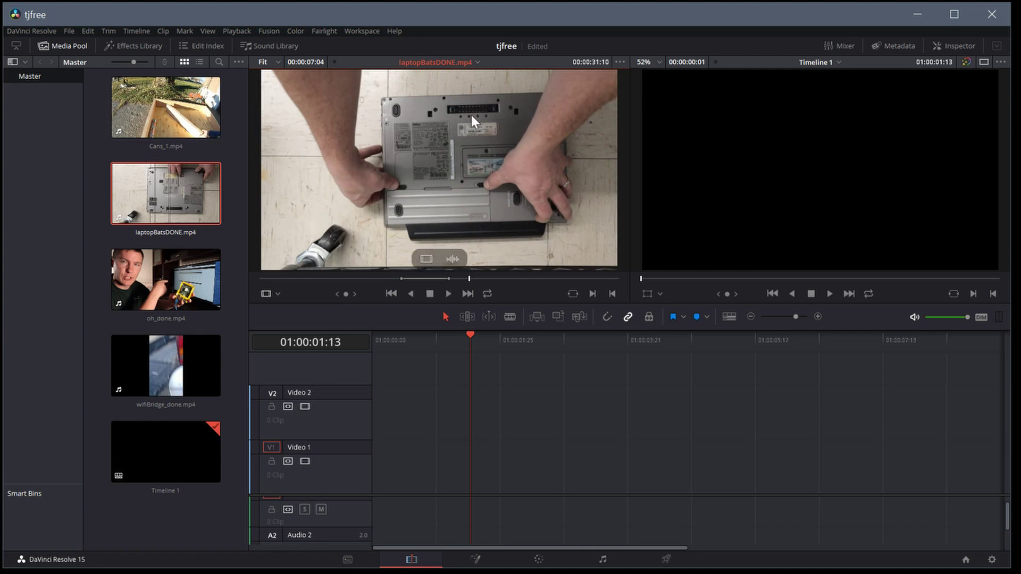
{"action": "left_click_drag", "start_coordinate": [471, 115], "coordinate": [407, 474]}
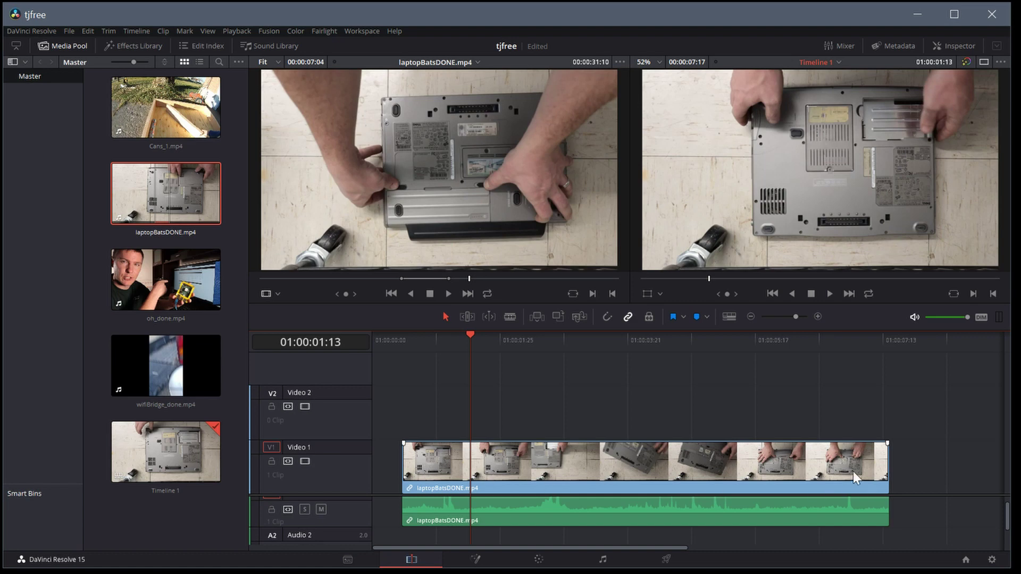
{"action": "mouse_move", "coordinate": [488, 166]}
{"action": "mouse_move", "coordinate": [459, 180]}
{"action": "left_click_drag", "start_coordinate": [459, 182], "coordinate": [542, 452]}
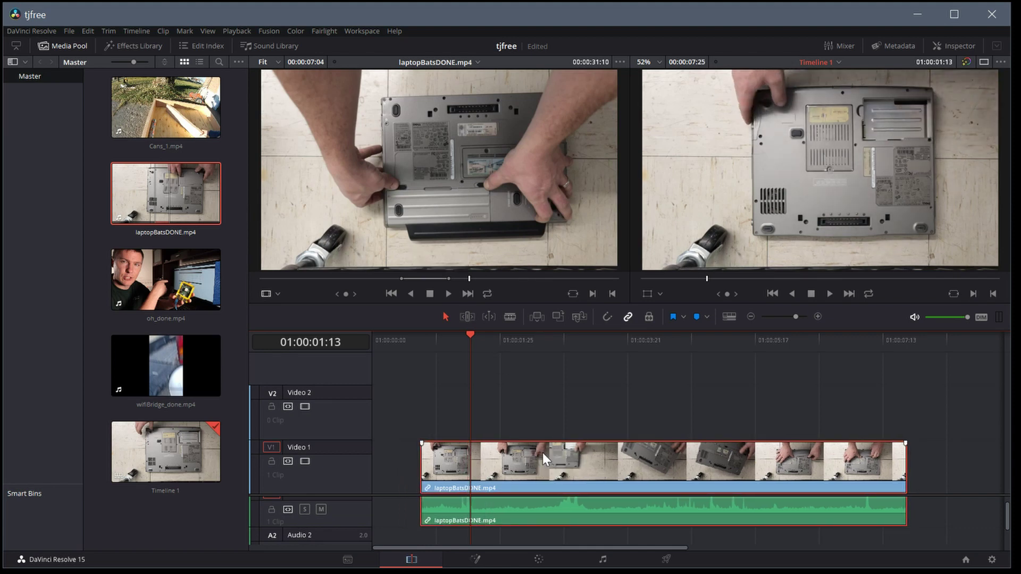
Trim both ends of the laptopBatsDONE.mp4 timeline clip and move it later on Video 1, ending at about 01:00:05:29.
{"action": "left_click_drag", "start_coordinate": [909, 460], "coordinate": [642, 470]}
{"action": "left_click_drag", "start_coordinate": [473, 335], "coordinate": [426, 343]}
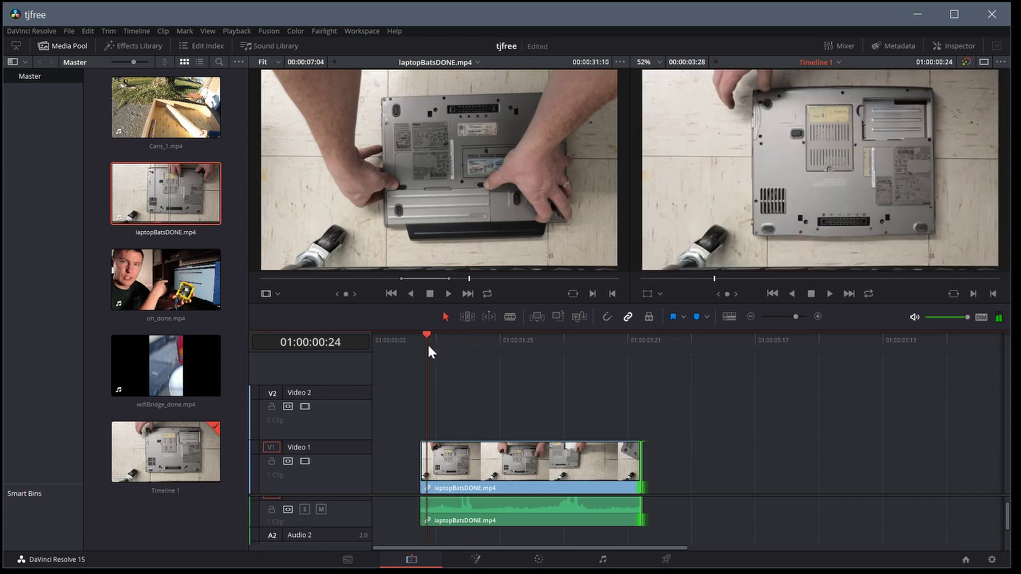
{"action": "left_click_drag", "start_coordinate": [421, 458], "coordinate": [380, 460]}
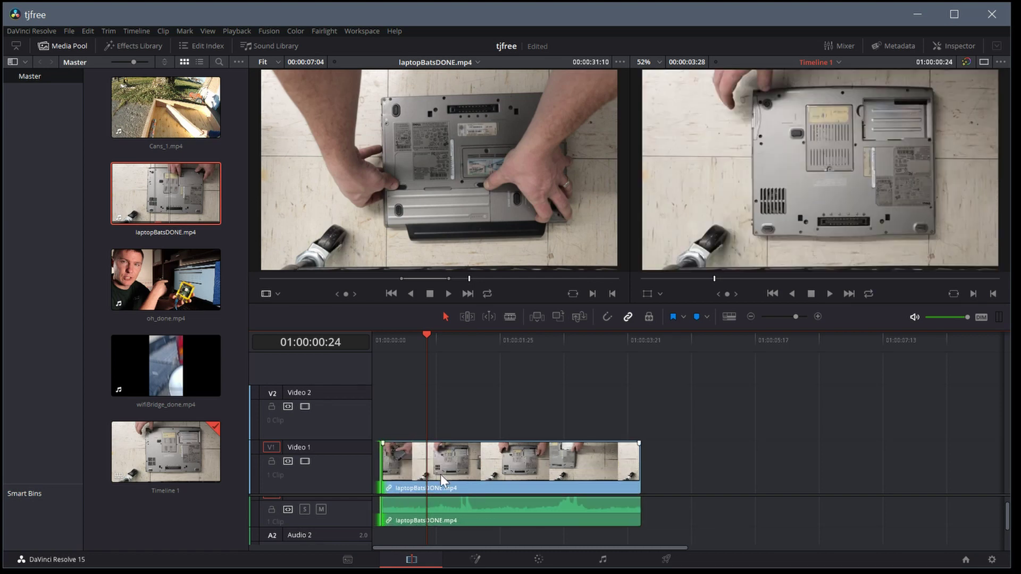
{"action": "left_click_drag", "start_coordinate": [503, 463], "coordinate": [656, 475]}
{"action": "left_click_drag", "start_coordinate": [790, 471], "coordinate": [733, 468]}
Mark a section of about 2 seconds near the end of Cans_1.mp4 and place it before laptopBatsDONE.mp4 on Video 1.
{"action": "left_click", "coordinate": [147, 111]}
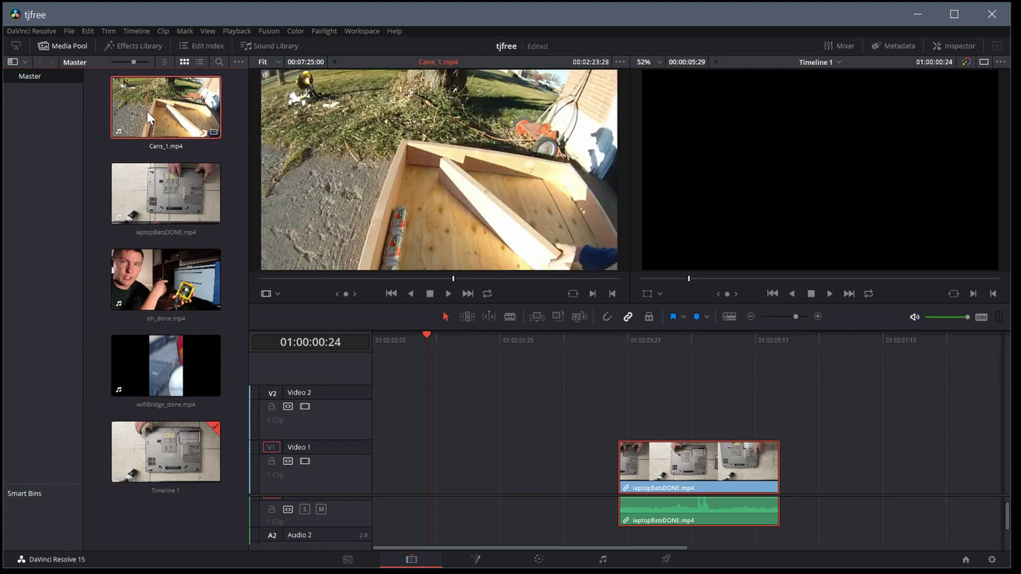
{"action": "left_click", "coordinate": [448, 294]}
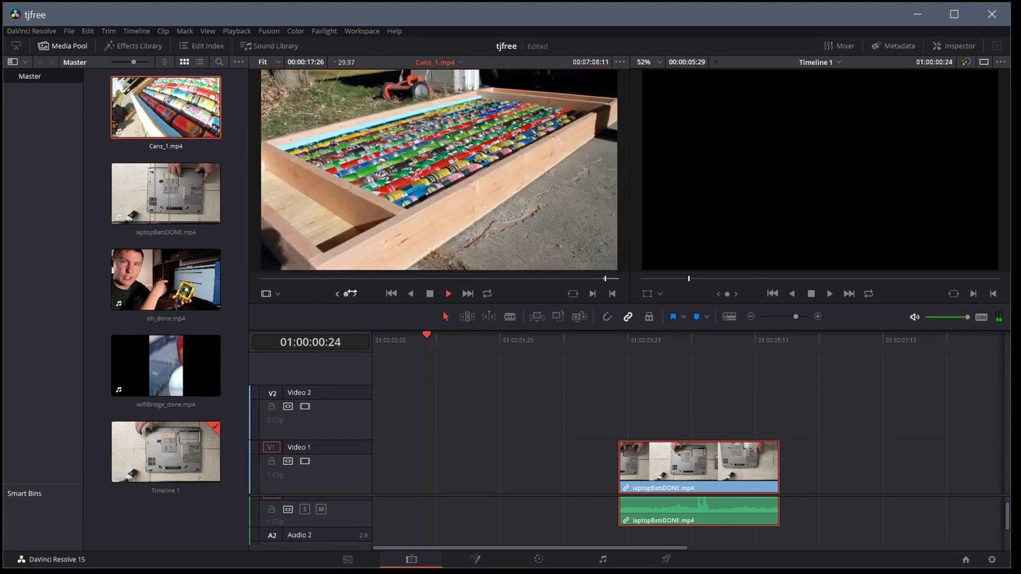
{"action": "left_click", "coordinate": [429, 295]}
{"action": "left_click_drag", "start_coordinate": [450, 151], "coordinate": [432, 456]}
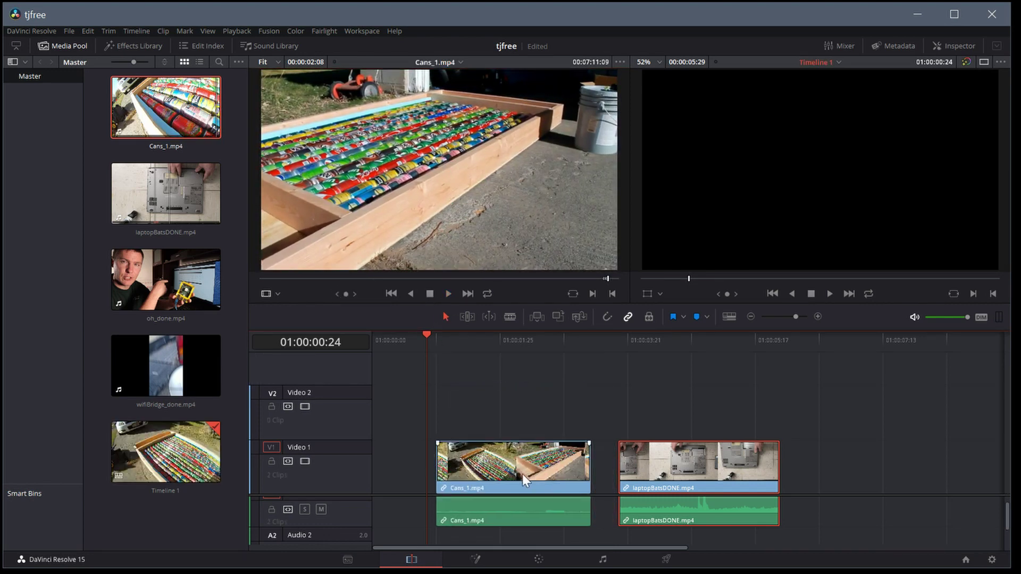
Move the Cans_1.mp4 clip to the start of the timeline and bring laptopBatsDONE.mp4 closer behind it, leaving a small gap.
{"action": "left_click_drag", "start_coordinate": [425, 333], "coordinate": [372, 338]}
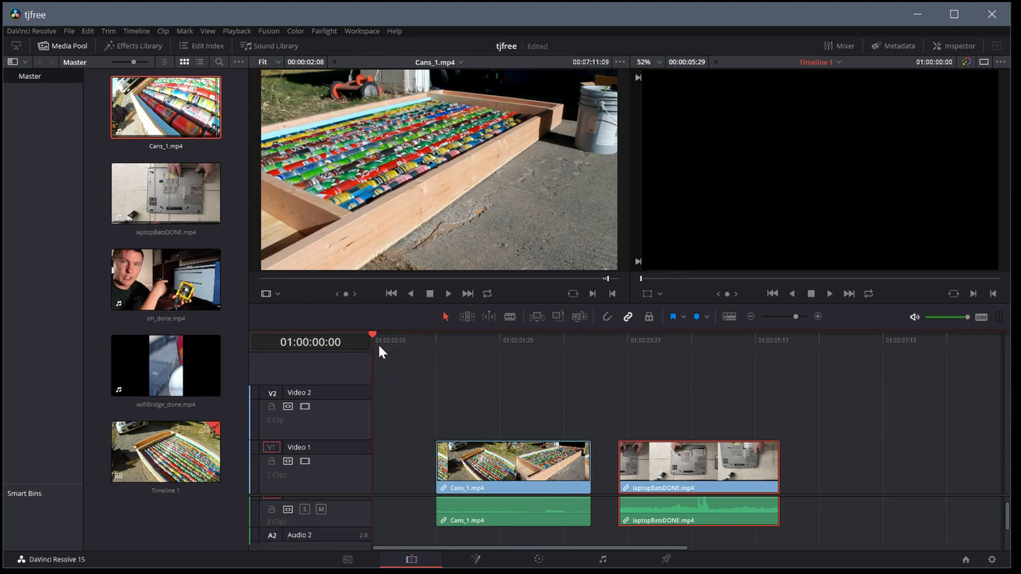
{"action": "left_click_drag", "start_coordinate": [515, 467], "coordinate": [426, 464]}
{"action": "left_click_drag", "start_coordinate": [719, 461], "coordinate": [652, 467]}
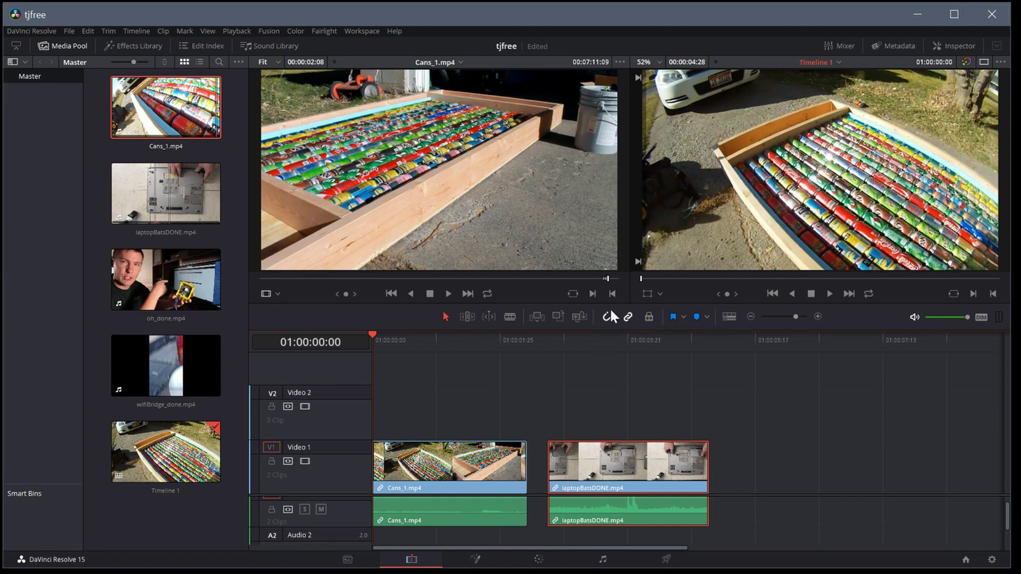
Compare moving laptopBatsDONE.mp4 with snapping on and off, and place it directly against Cans_1.mp4 with snapping enabled.
{"action": "left_click_drag", "start_coordinate": [618, 470], "coordinate": [598, 461]}
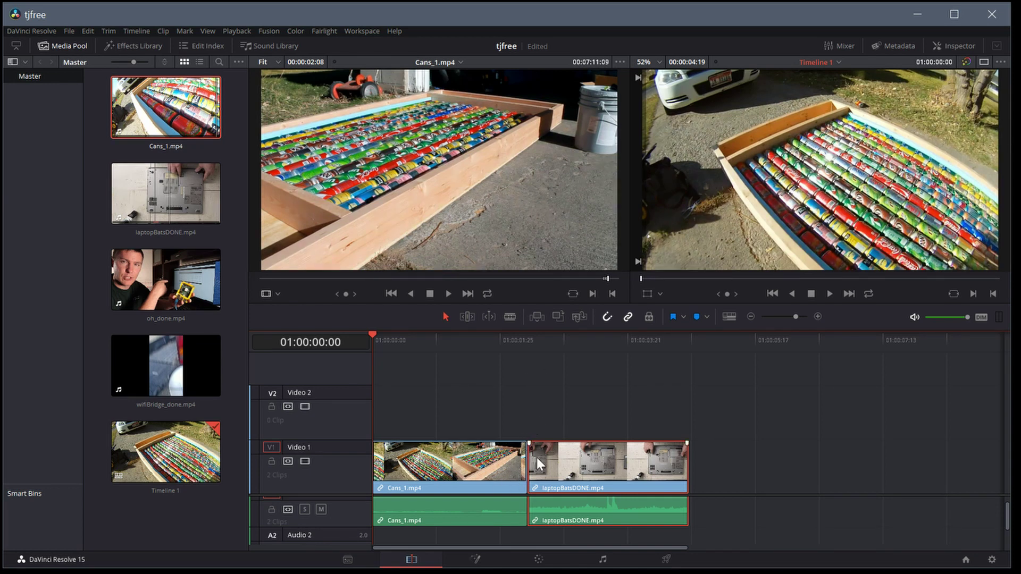
{"action": "left_click_drag", "start_coordinate": [538, 460], "coordinate": [594, 468]}
{"action": "left_click", "coordinate": [606, 317]}
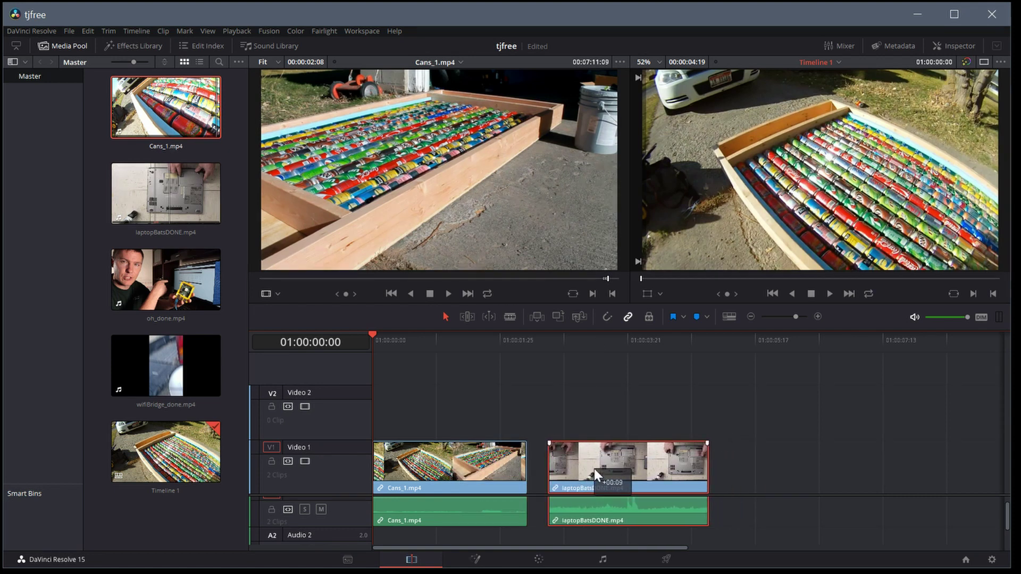
{"action": "left_click", "coordinate": [606, 317]}
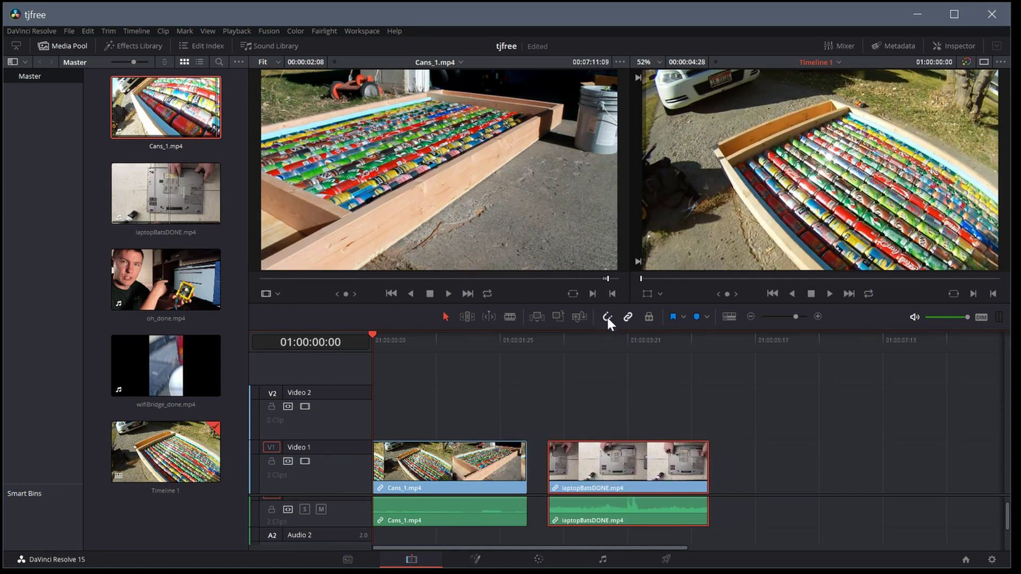
{"action": "left_click_drag", "start_coordinate": [621, 455], "coordinate": [538, 462]}
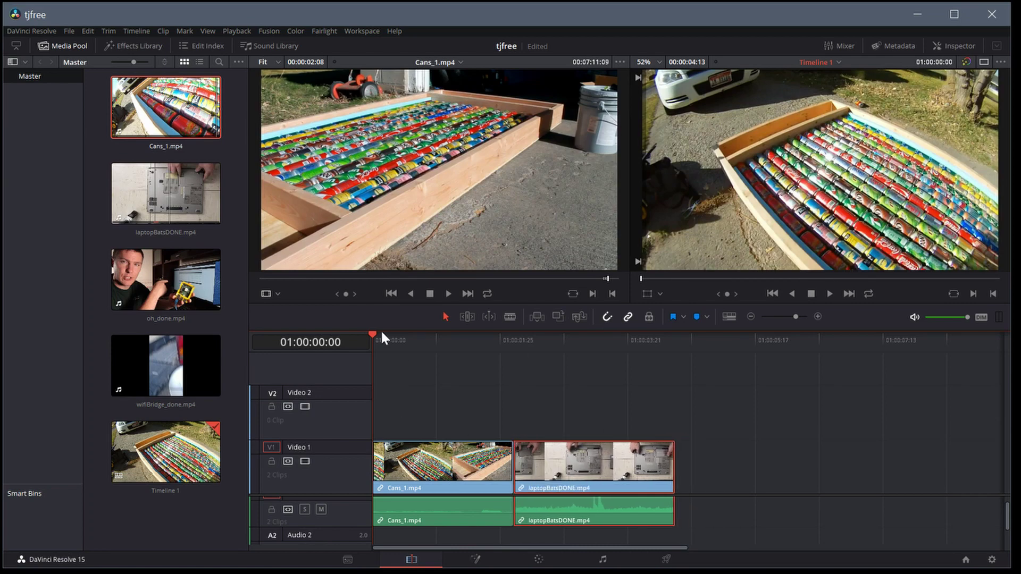
Scrub through the two joined clips and trim about 3 frames off the end of laptopBatsDONE.mp4.
{"action": "left_click_drag", "start_coordinate": [384, 336], "coordinate": [711, 364]}
{"action": "mouse_move", "coordinate": [609, 452]}
{"action": "left_mouse_down"}
{"action": "mouse_move", "coordinate": [819, 467]}
{"action": "mouse_move", "coordinate": [598, 461]}
{"action": "left_mouse_up"}
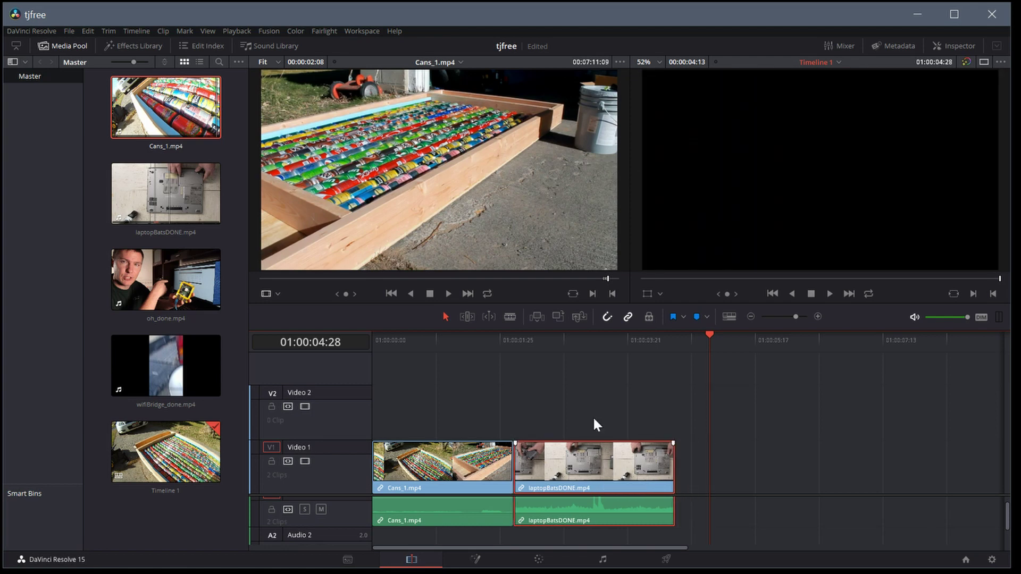
{"action": "left_click_drag", "start_coordinate": [708, 341], "coordinate": [360, 353]}
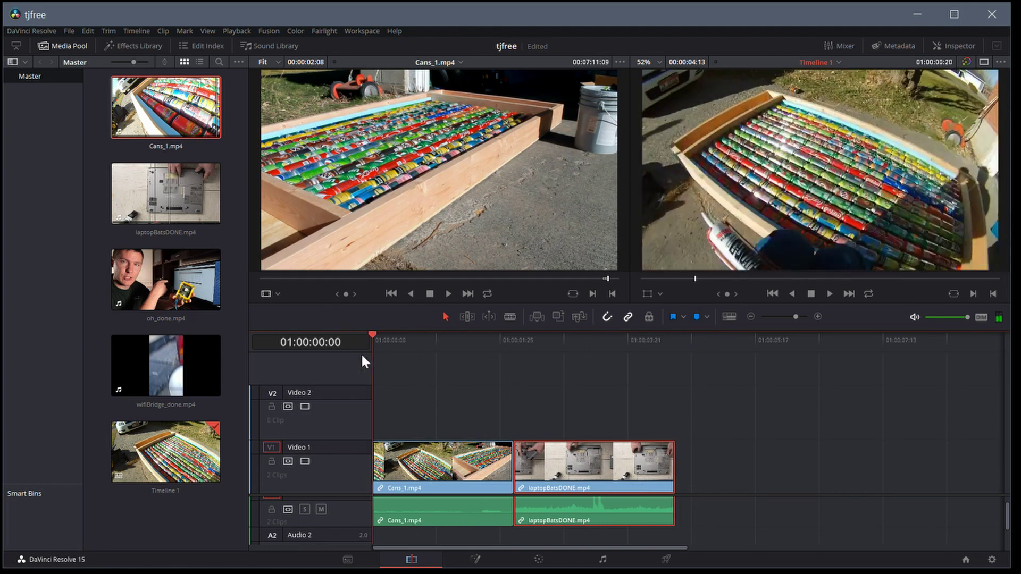
{"action": "mouse_move", "coordinate": [675, 464]}
{"action": "left_mouse_down"}
{"action": "mouse_move", "coordinate": [604, 465]}
{"action": "mouse_move", "coordinate": [669, 464]}
{"action": "left_mouse_up"}
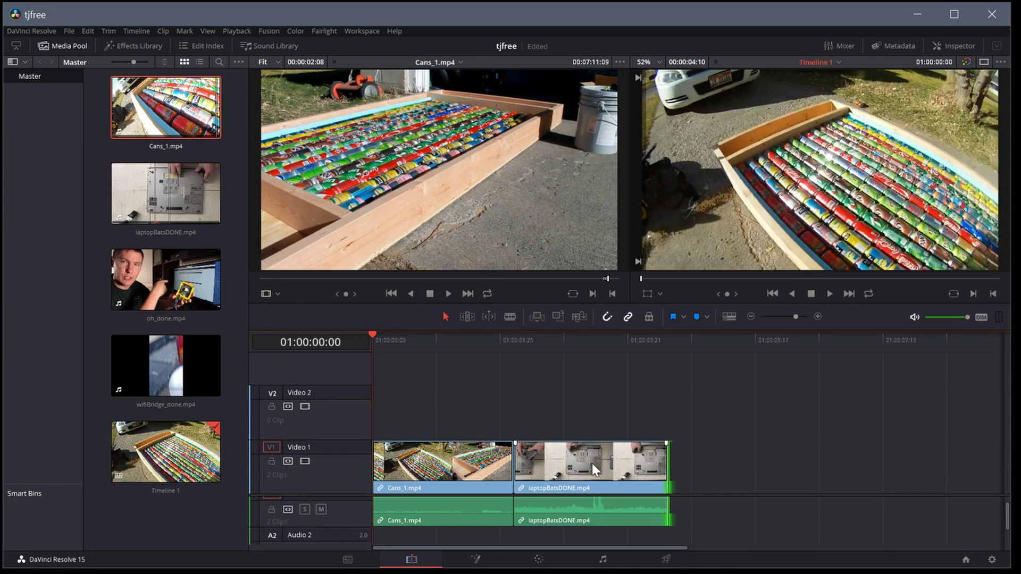
Split the laptopBatsDONE.mp4 clip a little past its middle and move both pieces later on Video 1, with gaps between the clips.
{"action": "left_click", "coordinate": [509, 317]}
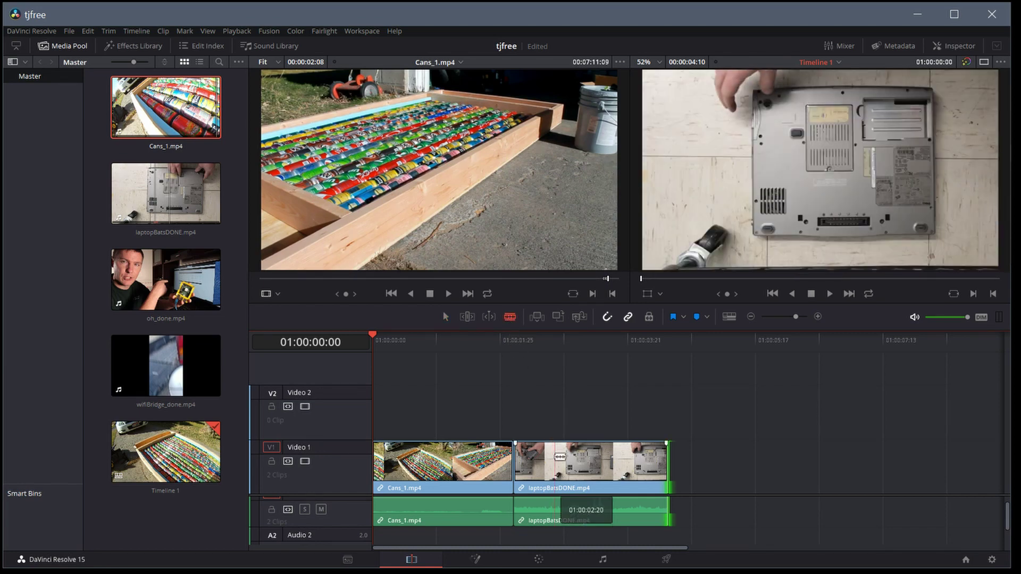
{"action": "left_click", "coordinate": [603, 473]}
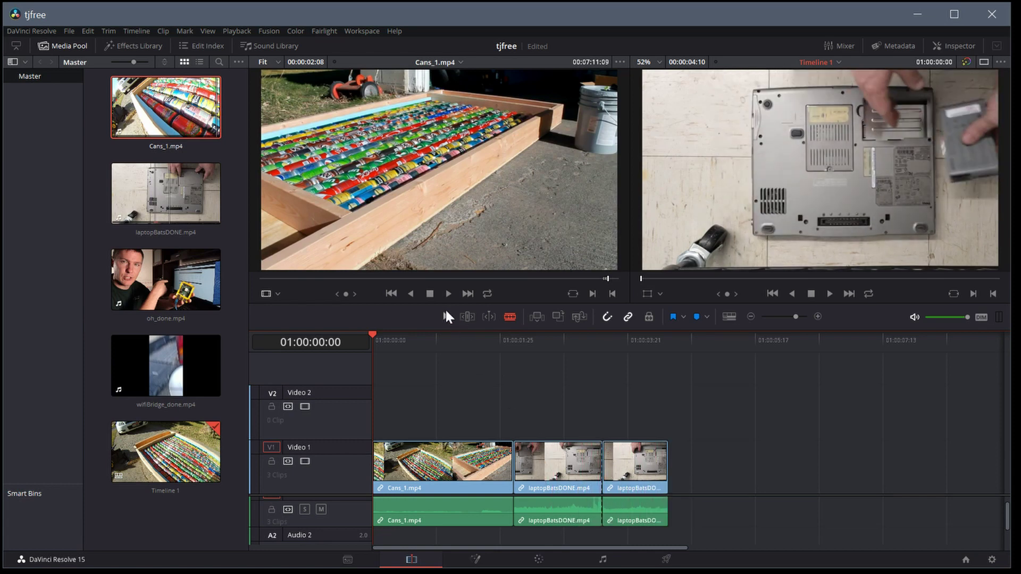
{"action": "left_click", "coordinate": [445, 317]}
{"action": "left_click_drag", "start_coordinate": [634, 467], "coordinate": [741, 471]}
{"action": "left_click_drag", "start_coordinate": [584, 473], "coordinate": [647, 476]}
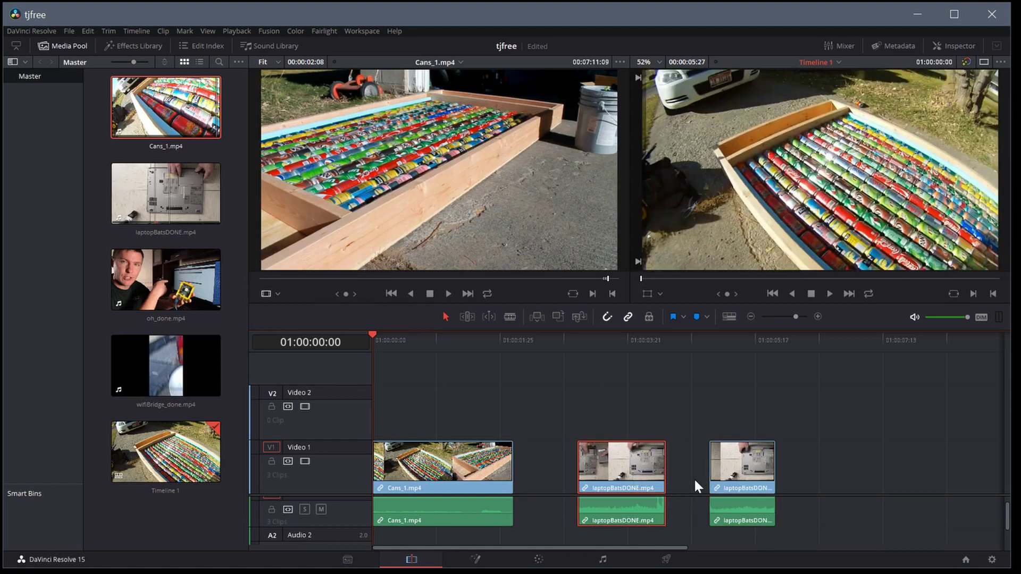
Rearrange Video 1 gaplessly as the shorter laptopBatsDONE.mp4 piece, Cans_1.mp4 and the longer laptopBatsDONE.mp4 piece, and play the sequence.
{"action": "left_click_drag", "start_coordinate": [499, 457], "coordinate": [381, 395]}
{"action": "left_click_drag", "start_coordinate": [499, 470], "coordinate": [526, 472]}
{"action": "left_click_drag", "start_coordinate": [416, 419], "coordinate": [401, 461]}
{"action": "left_click_drag", "start_coordinate": [592, 470], "coordinate": [556, 470]}
{"action": "left_click_drag", "start_coordinate": [644, 468], "coordinate": [589, 468]}
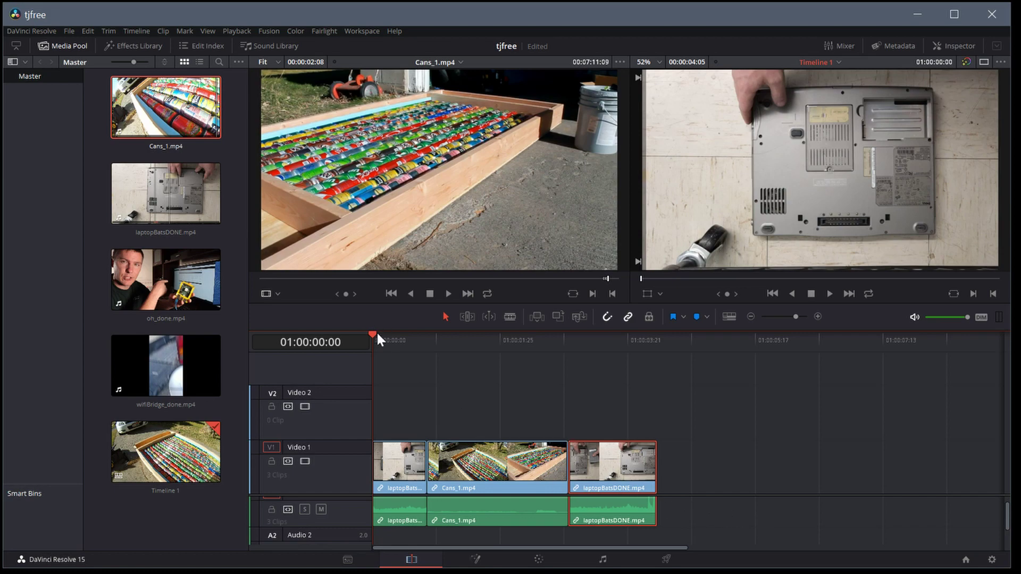
{"action": "left_click", "coordinate": [829, 294]}
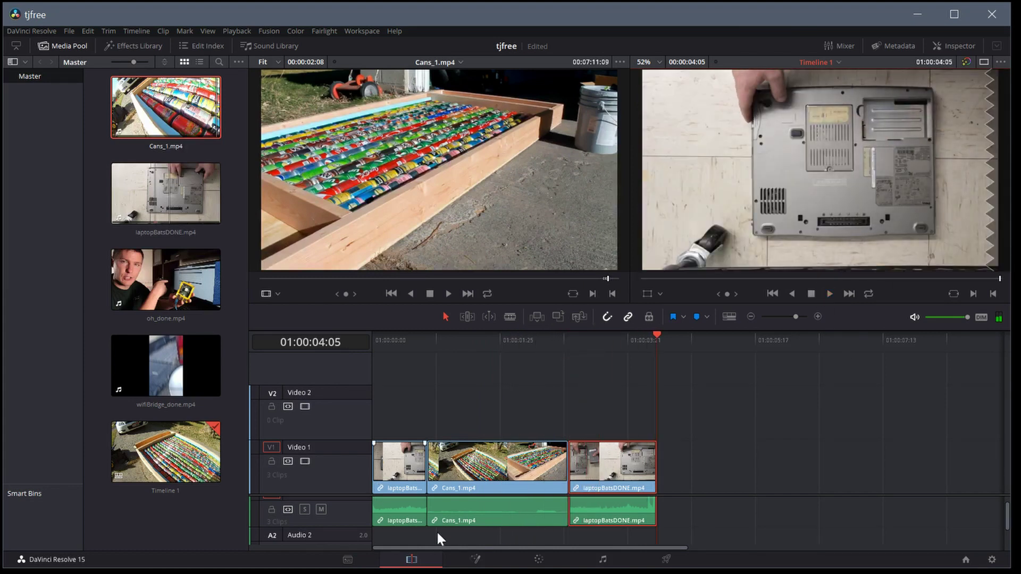
{"action": "key", "text": "ctrl+shift+a"}
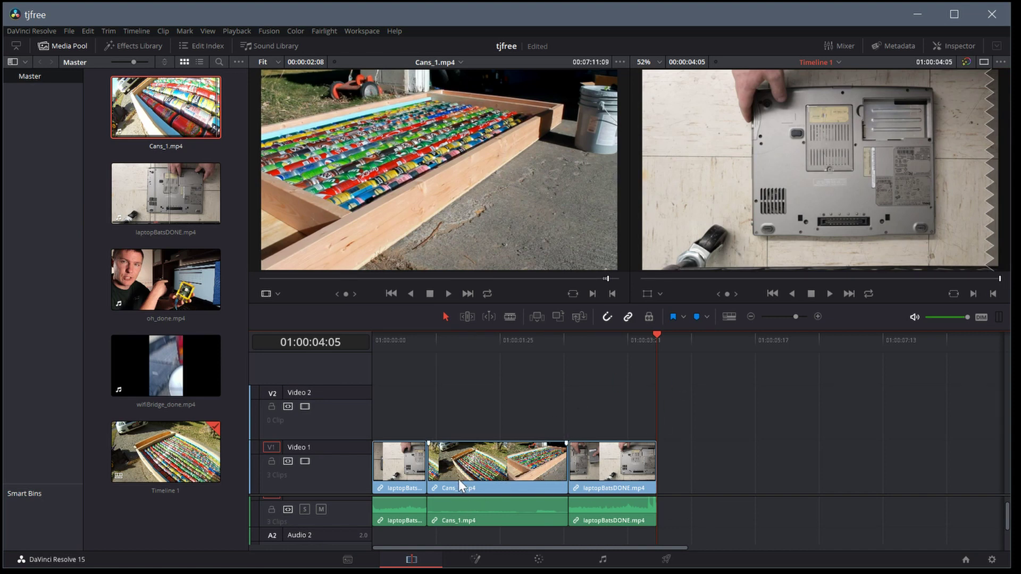
Reduce the video track height and slightly increase the audio track height in the timeline view options.
{"action": "left_click", "coordinate": [730, 316]}
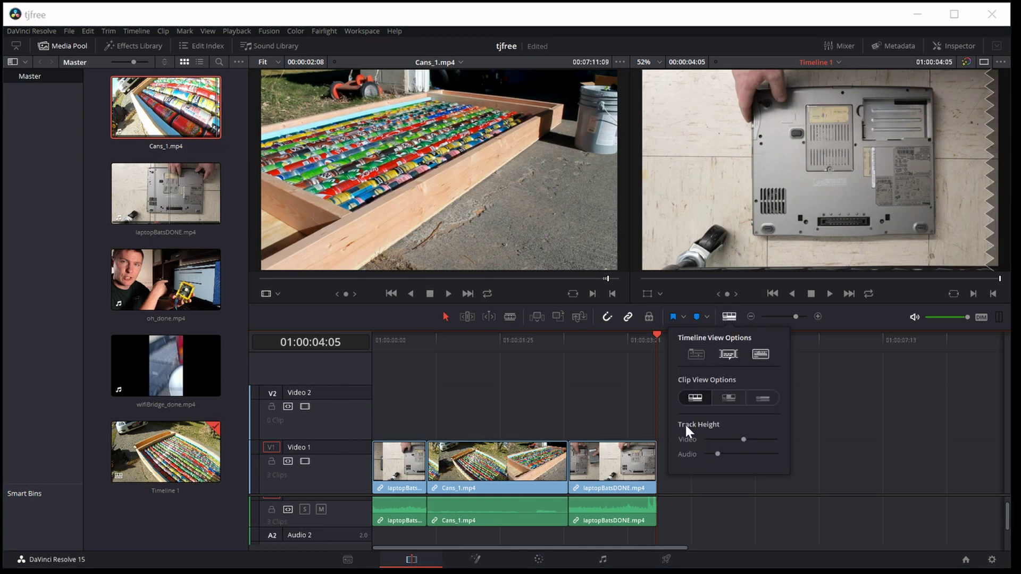
{"action": "left_click_drag", "start_coordinate": [742, 438], "coordinate": [719, 454]}
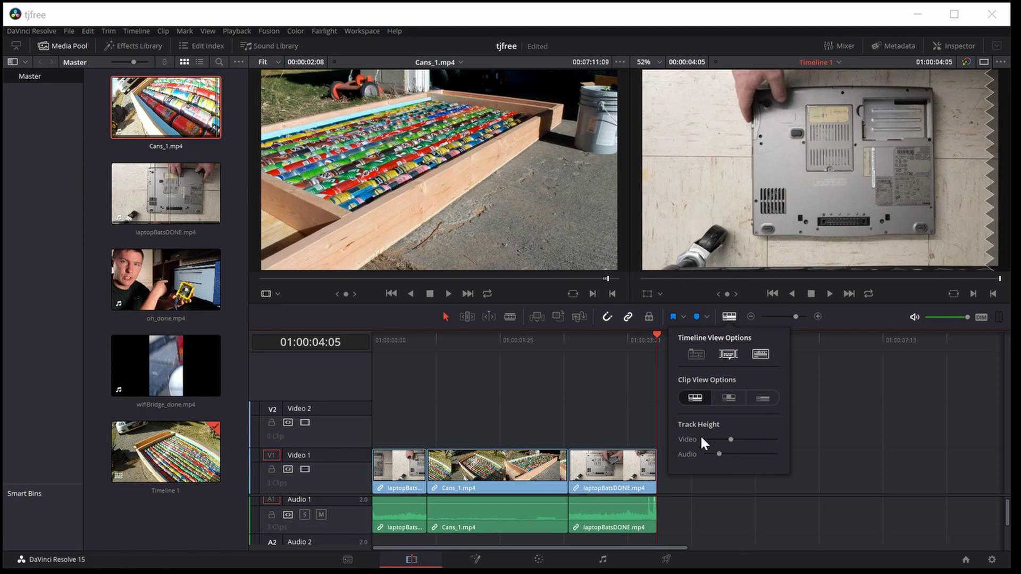
{"action": "left_click", "coordinate": [729, 317]}
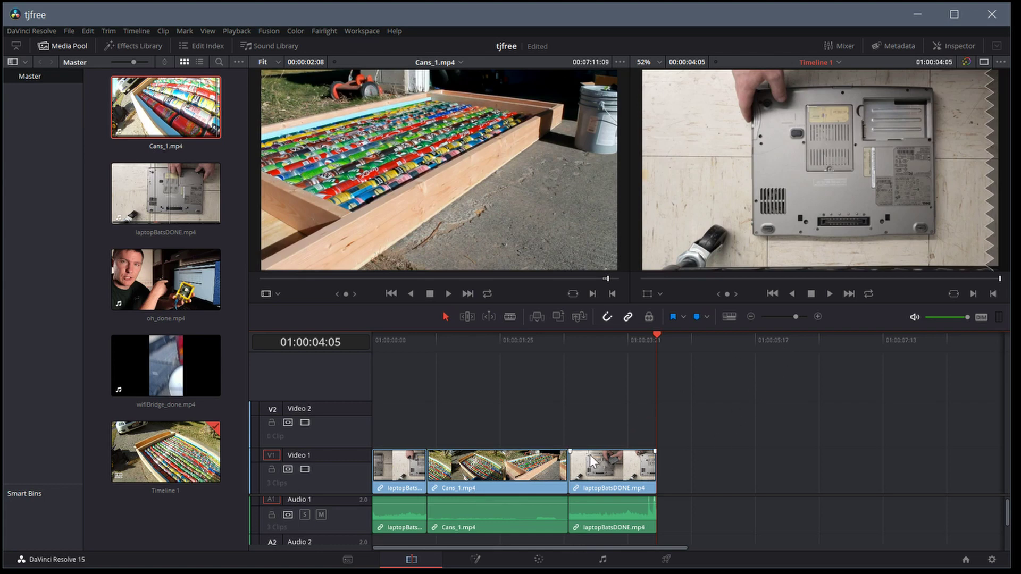
Examine the three-clip sequence at different timeline zoom levels, moving back and forth between its start and end.
{"action": "left_click_drag", "start_coordinate": [799, 316], "coordinate": [783, 318]}
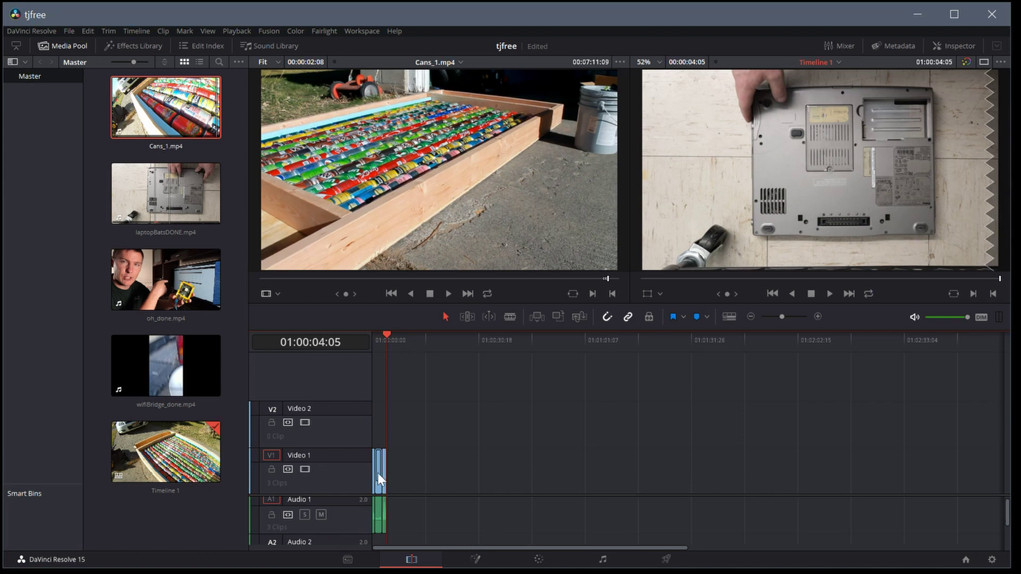
{"action": "left_click_drag", "start_coordinate": [782, 316], "coordinate": [800, 317]}
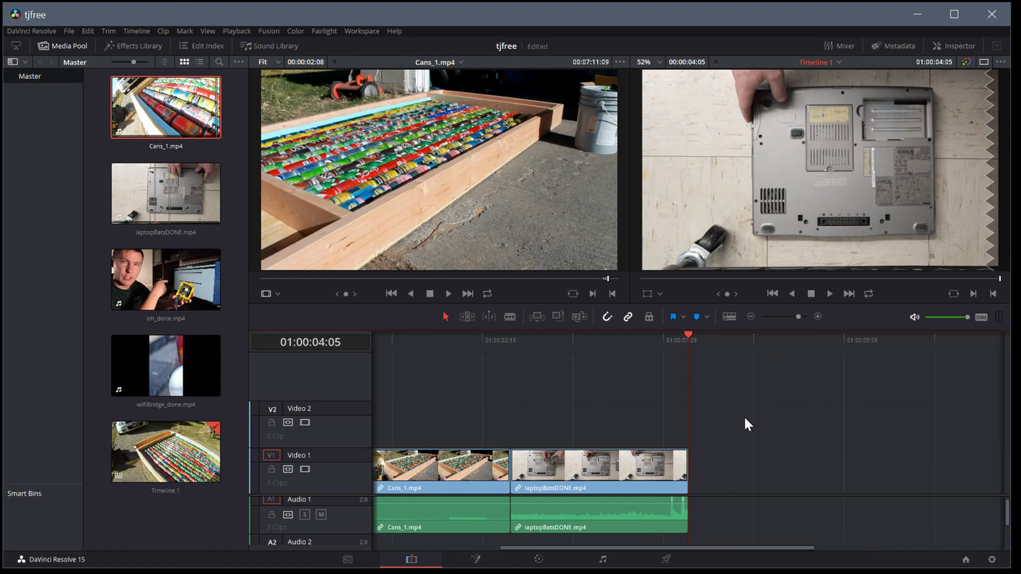
{"action": "left_click_drag", "start_coordinate": [710, 545], "coordinate": [549, 548]}
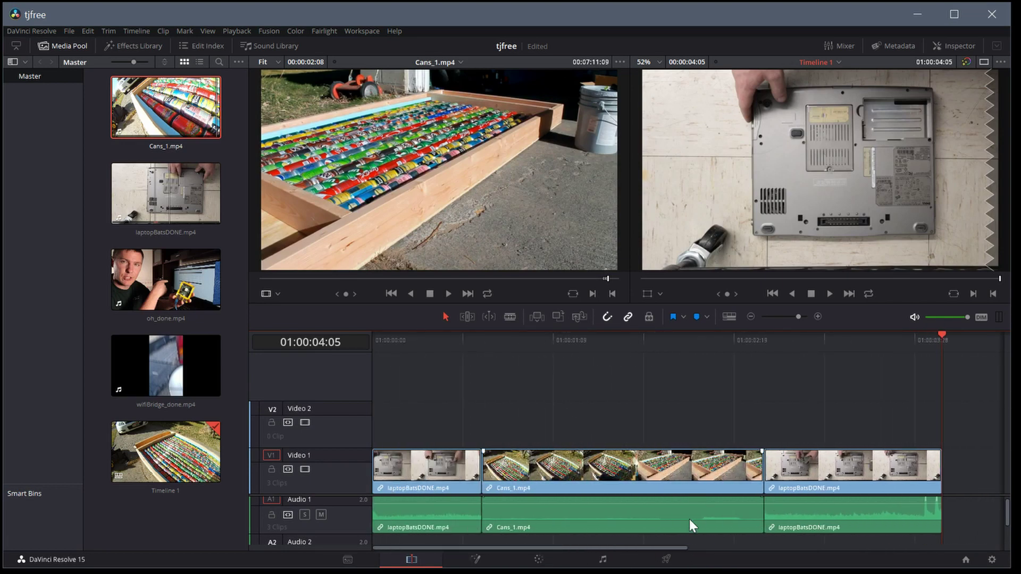
{"action": "left_click_drag", "start_coordinate": [647, 545], "coordinate": [581, 549]}
{"action": "scroll", "coordinate": [654, 413], "scroll_direction": "right", "scroll_amount": 5}
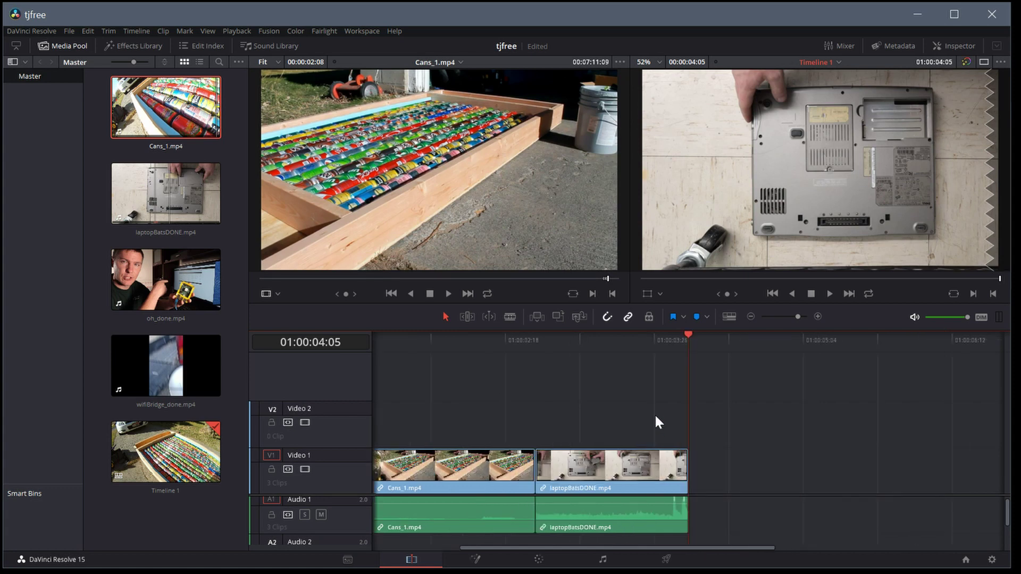
{"action": "scroll", "coordinate": [658, 423], "scroll_direction": "left", "scroll_amount": 5}
{"action": "key", "text": "ctrl+minus"}
{"action": "key", "text": "ctrl+minus"}
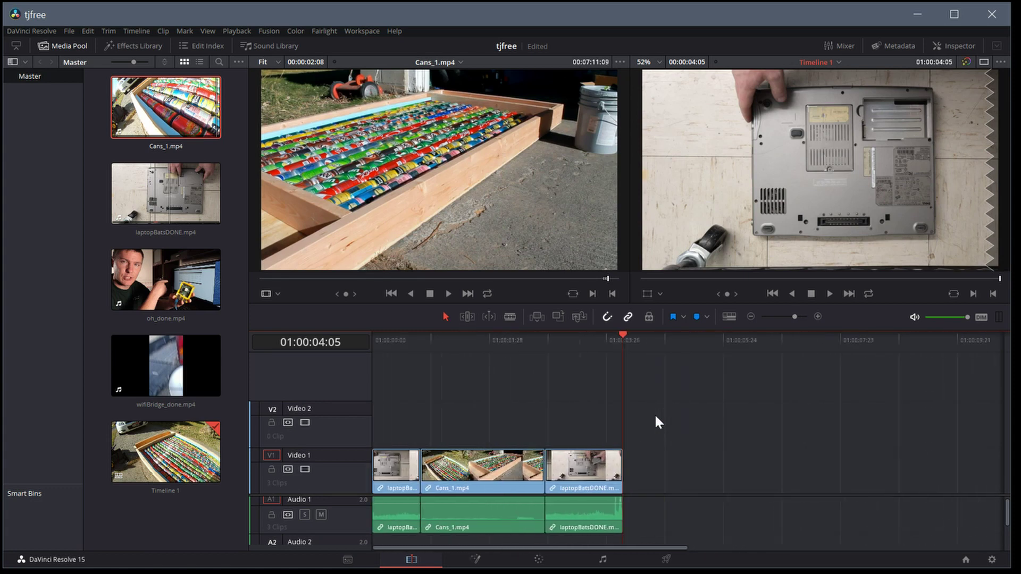
{"action": "key", "text": "ctrl+equal"}
{"action": "key", "text": "ctrl+equal"}
{"action": "key", "text": "ctrl+minus"}
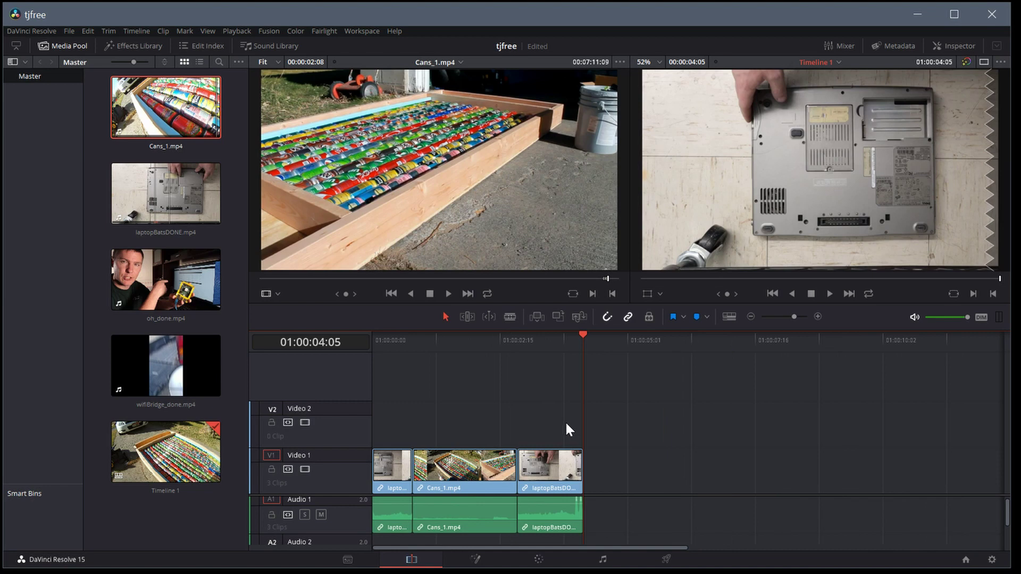
{"action": "key", "text": "ctrl+equal"}
{"action": "key", "text": "ctrl+equal"}
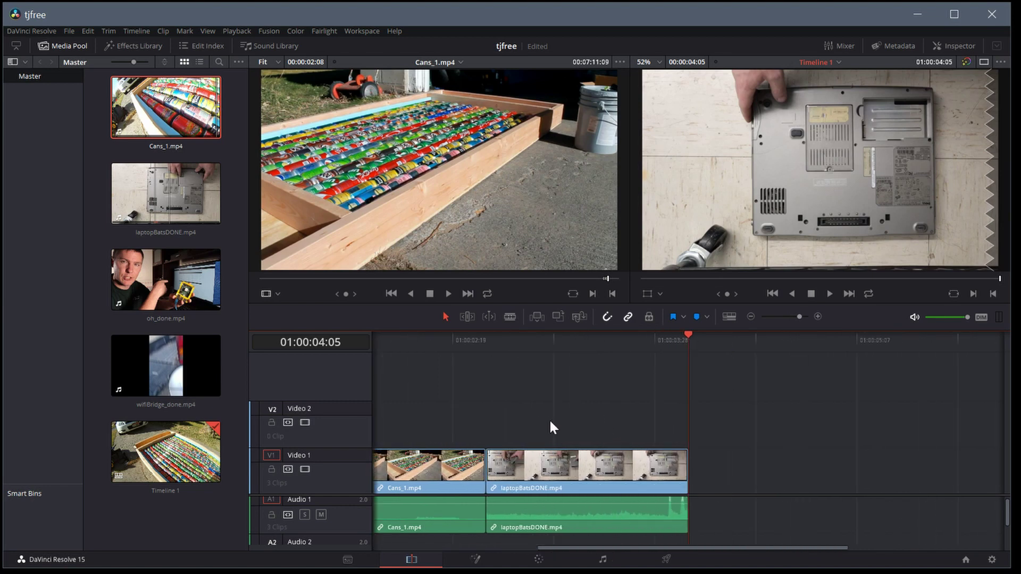
{"action": "scroll", "coordinate": [566, 426], "scroll_direction": "right", "scroll_amount": 1}
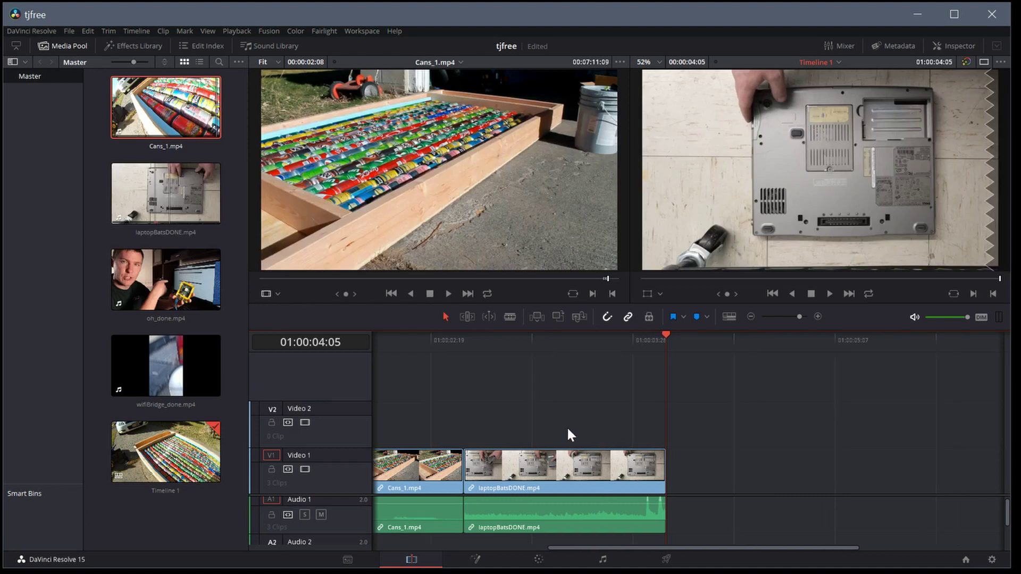
{"action": "scroll", "coordinate": [638, 421], "scroll_direction": "left", "scroll_amount": 3}
{"action": "scroll", "coordinate": [617, 430], "scroll_direction": "left", "scroll_amount": 3}
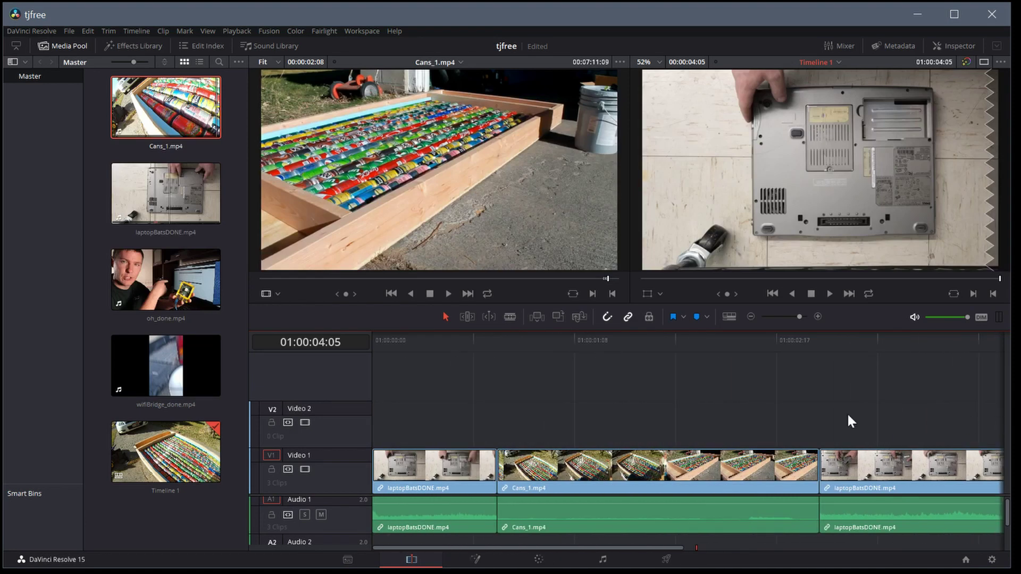
{"action": "scroll", "coordinate": [493, 415], "scroll_direction": "right", "scroll_amount": 8}
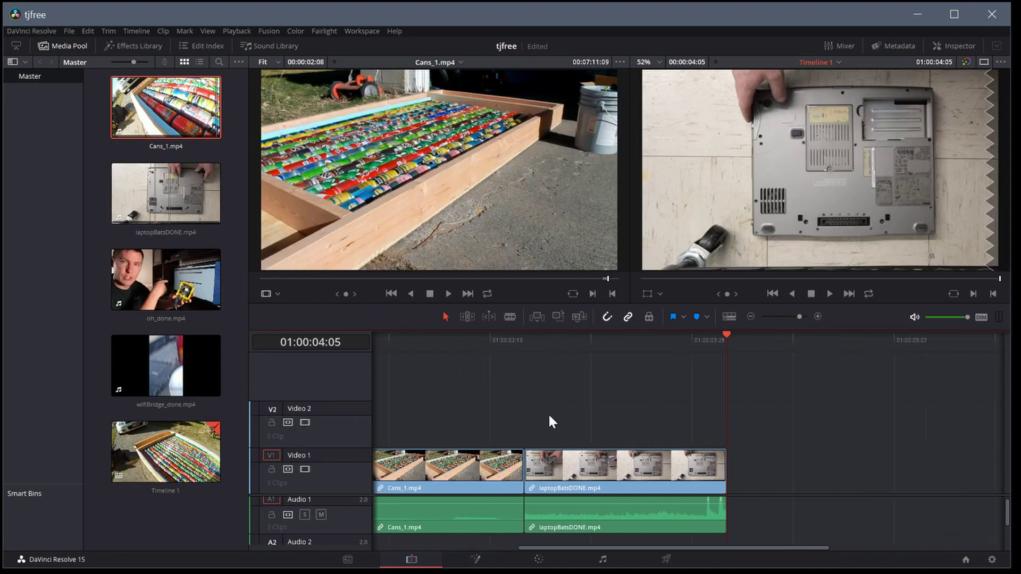
{"action": "scroll", "coordinate": [649, 426], "scroll_direction": "left", "scroll_amount": 5}
{"action": "scroll", "coordinate": [755, 425], "scroll_direction": "left", "scroll_amount": 3}
{"action": "scroll", "coordinate": [487, 417], "scroll_direction": "right", "scroll_amount": 5}
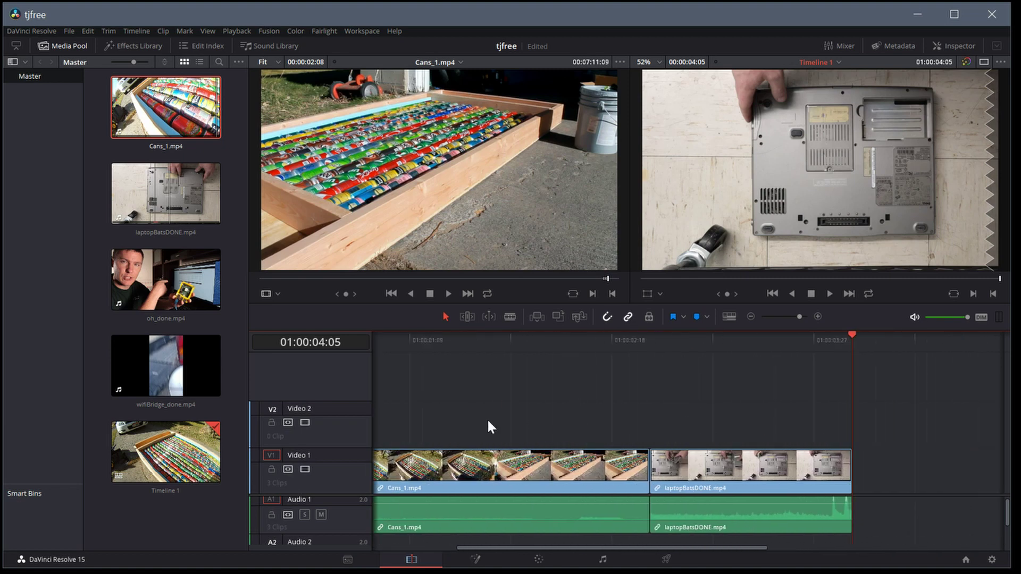
{"action": "scroll", "coordinate": [573, 420], "scroll_direction": "left", "scroll_amount": 1}
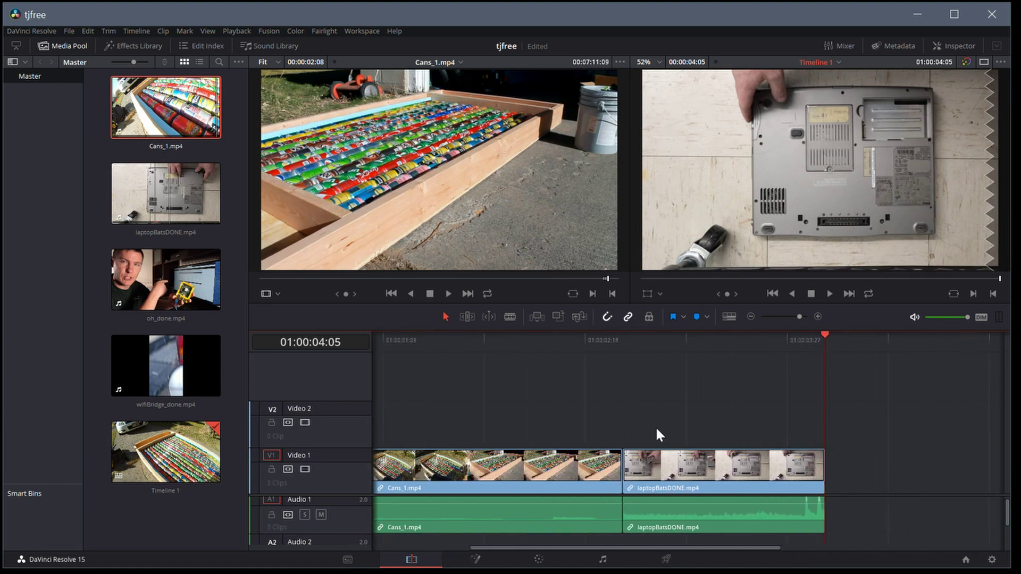
{"action": "scroll", "coordinate": [657, 430], "scroll_direction": "up", "scroll_amount": 4}
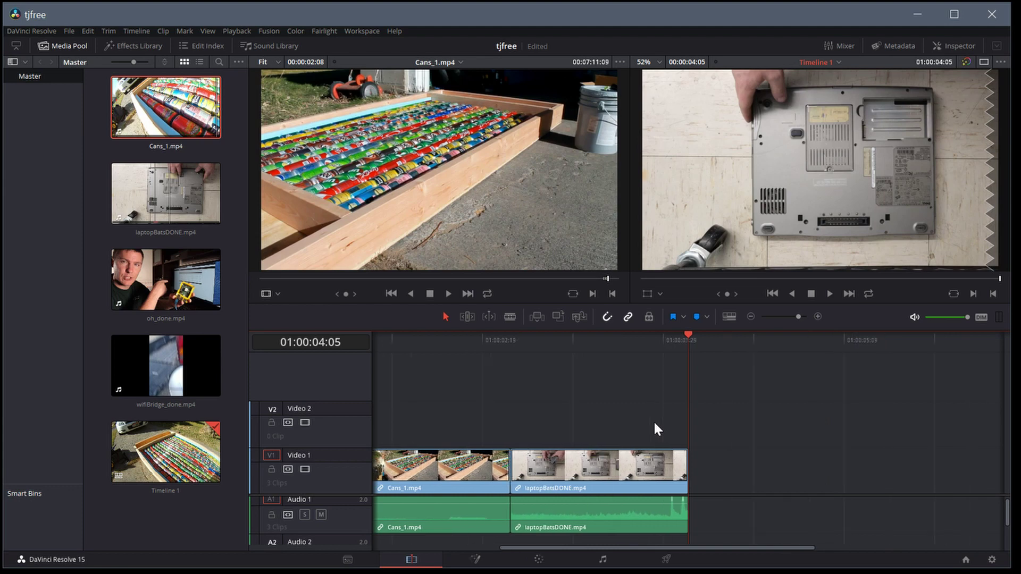
{"action": "scroll", "coordinate": [655, 423], "scroll_direction": "down", "scroll_amount": 3}
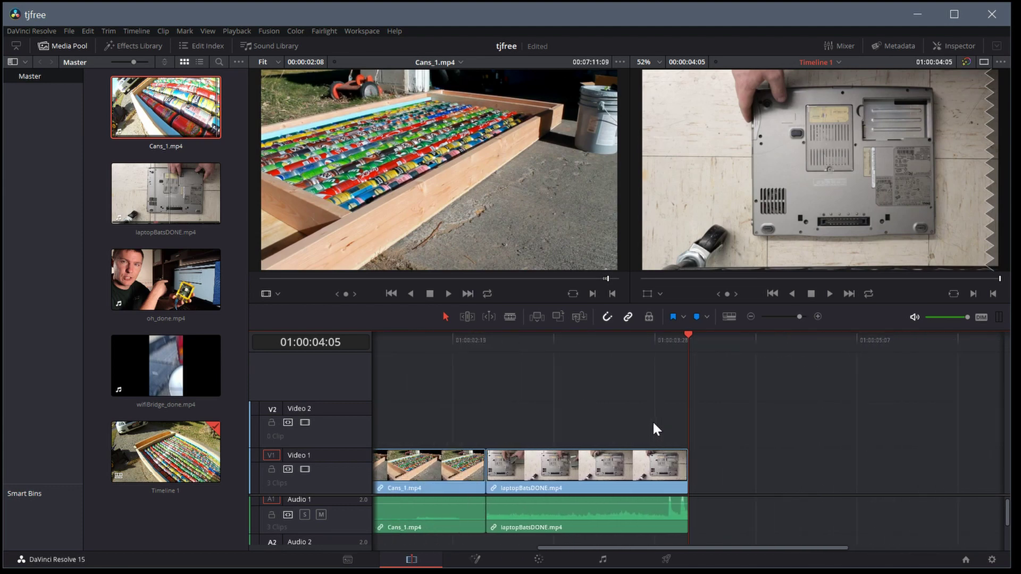
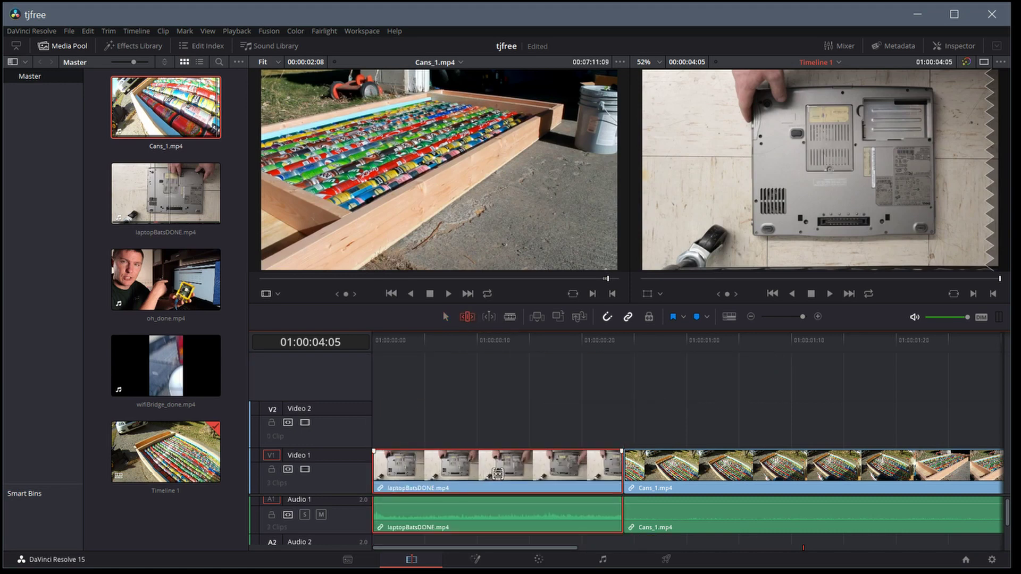
Slip the first laptopBatsDONE.mp4 clip to later footage in Trim Edit mode, and slide Cans_1.mp4 slightly later between its neighbours.
{"action": "left_click_drag", "start_coordinate": [494, 474], "coordinate": [461, 468]}
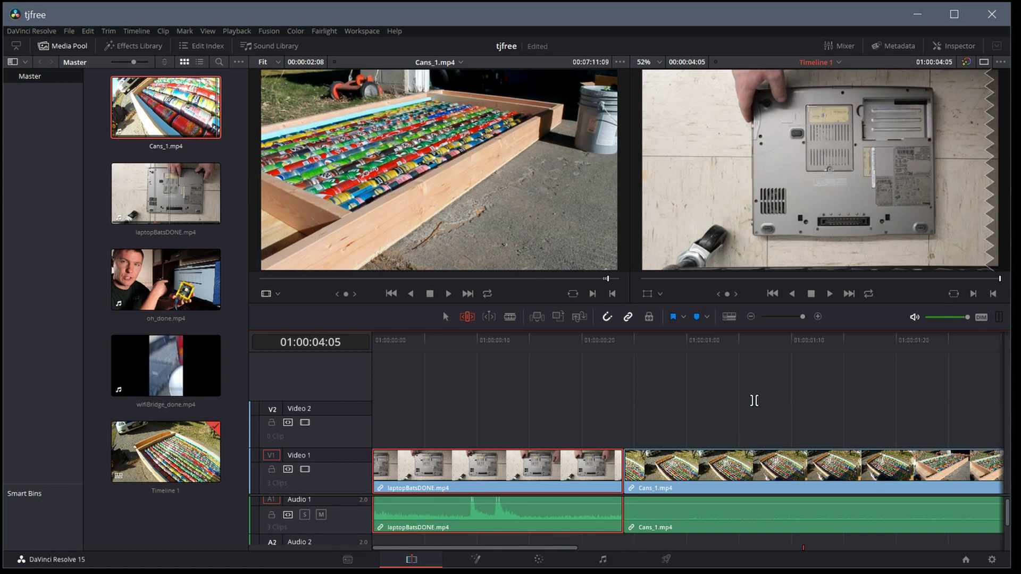
{"action": "left_click_drag", "start_coordinate": [801, 317], "coordinate": [794, 316]}
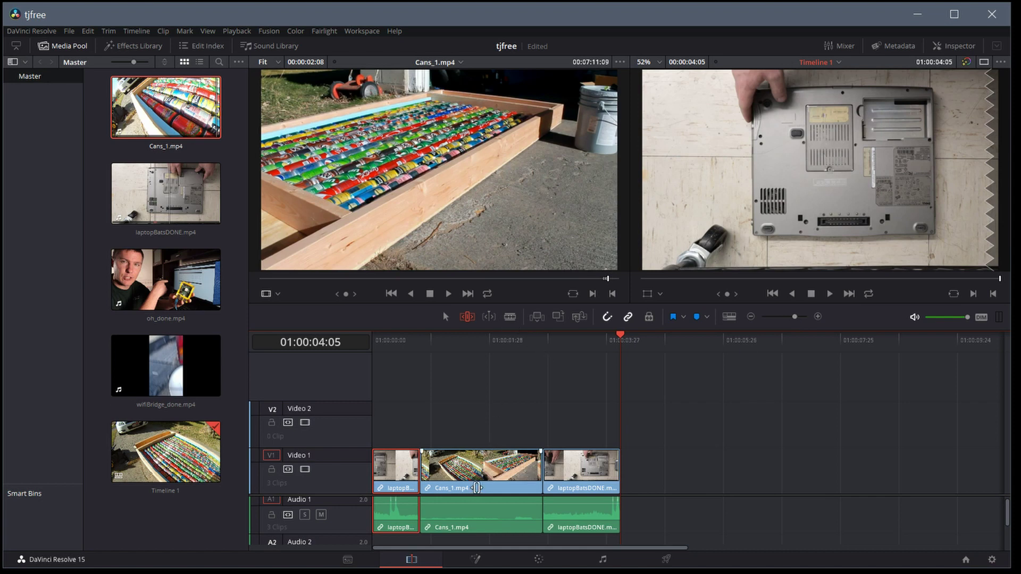
{"action": "left_click_drag", "start_coordinate": [477, 488], "coordinate": [446, 490]}
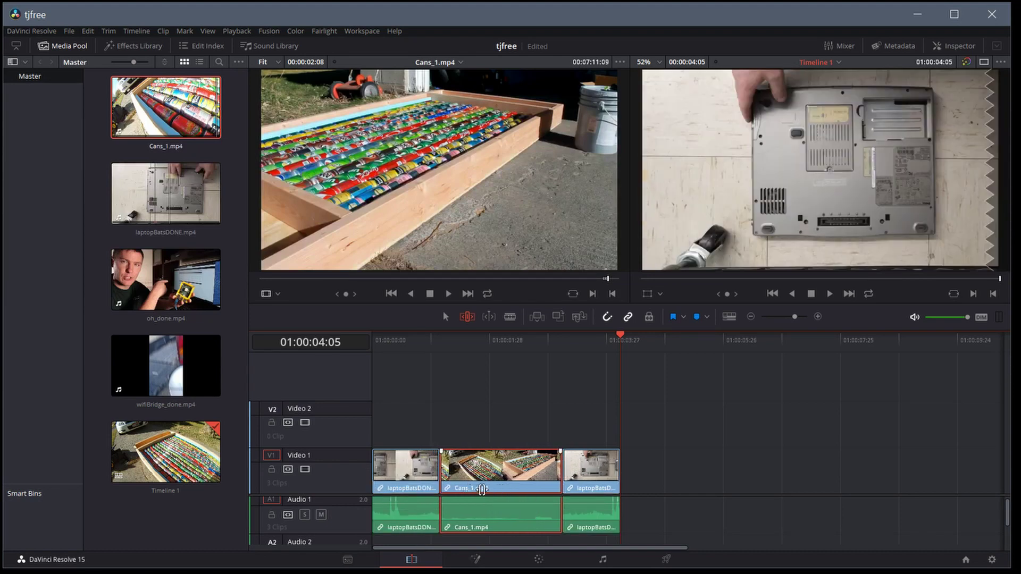
{"action": "left_click_drag", "start_coordinate": [470, 491], "coordinate": [432, 488]}
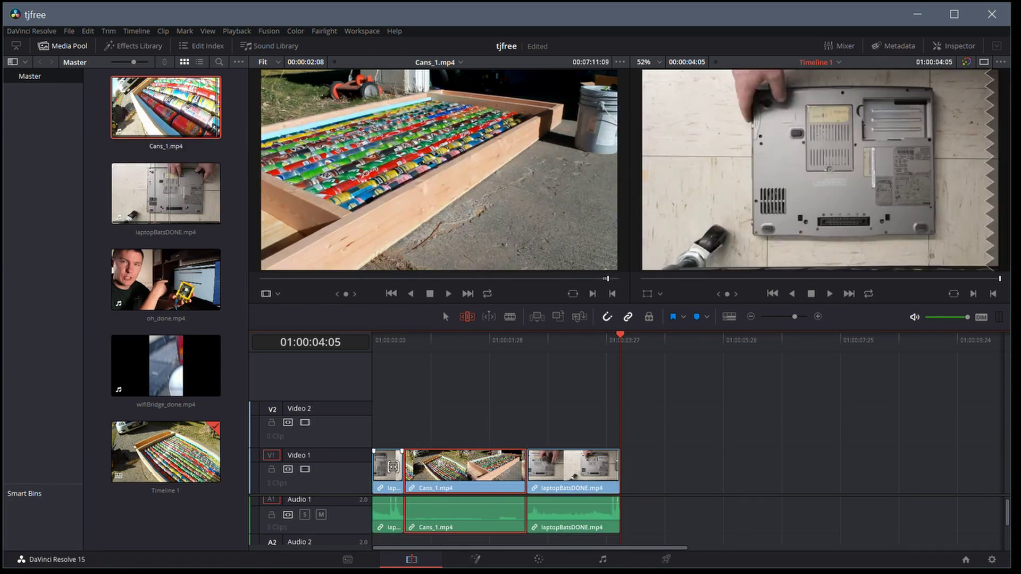
{"action": "left_click_drag", "start_coordinate": [462, 488], "coordinate": [488, 489]}
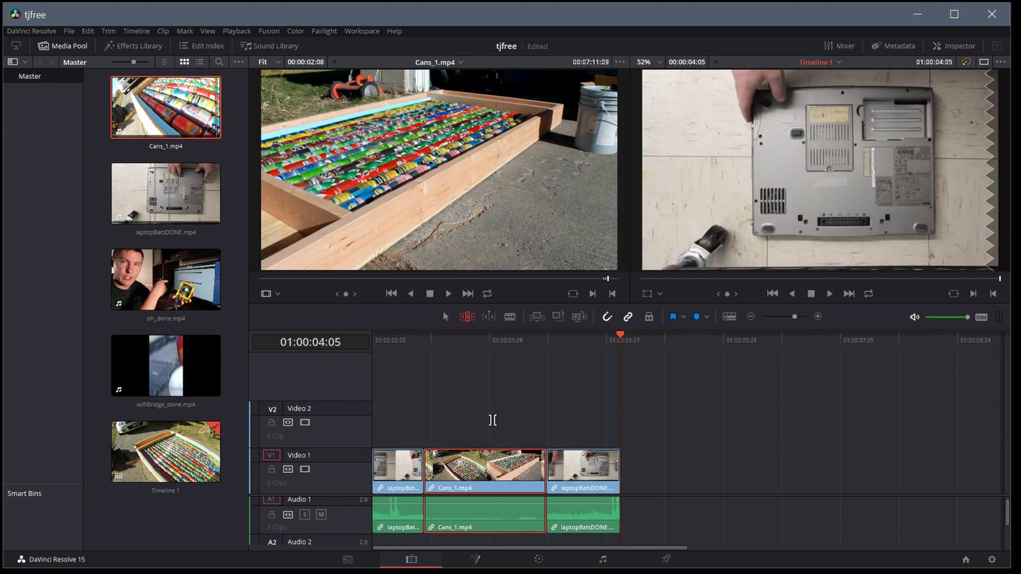
In selection mode, roll the cut after Cans_1.mp4 slightly earlier and the cut before it slightly later.
{"action": "left_click", "coordinate": [447, 318]}
{"action": "mouse_move", "coordinate": [550, 466]}
{"action": "left_mouse_down"}
{"action": "mouse_move", "coordinate": [507, 468]}
{"action": "mouse_move", "coordinate": [580, 471]}
{"action": "mouse_move", "coordinate": [542, 472]}
{"action": "left_mouse_up"}
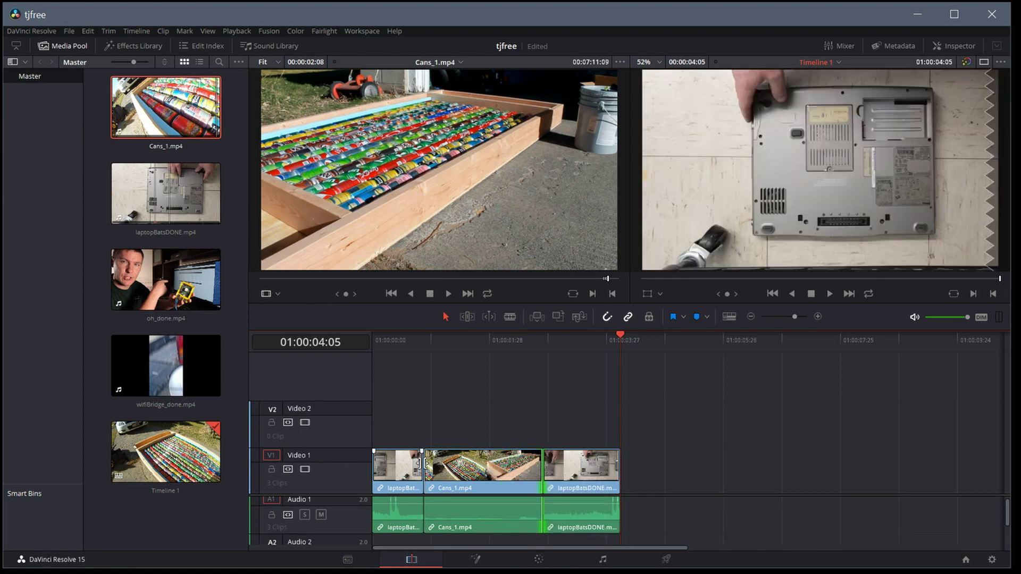
{"action": "mouse_move", "coordinate": [423, 467]}
{"action": "left_mouse_down"}
{"action": "mouse_move", "coordinate": [445, 468]}
{"action": "mouse_move", "coordinate": [427, 468]}
{"action": "left_mouse_up"}
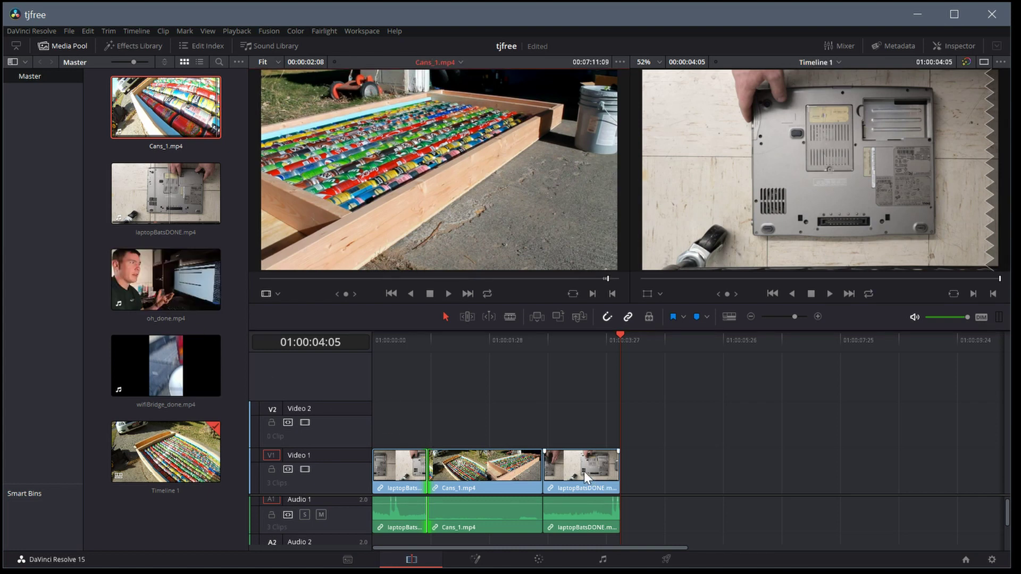
Move the last laptopBatsDONE.mp4 clip to Video 2 above Cans_1.mp4, and preview the overlap by playing and scrubbing to 01:00:01:16.
{"action": "left_click_drag", "start_coordinate": [575, 474], "coordinate": [477, 415]}
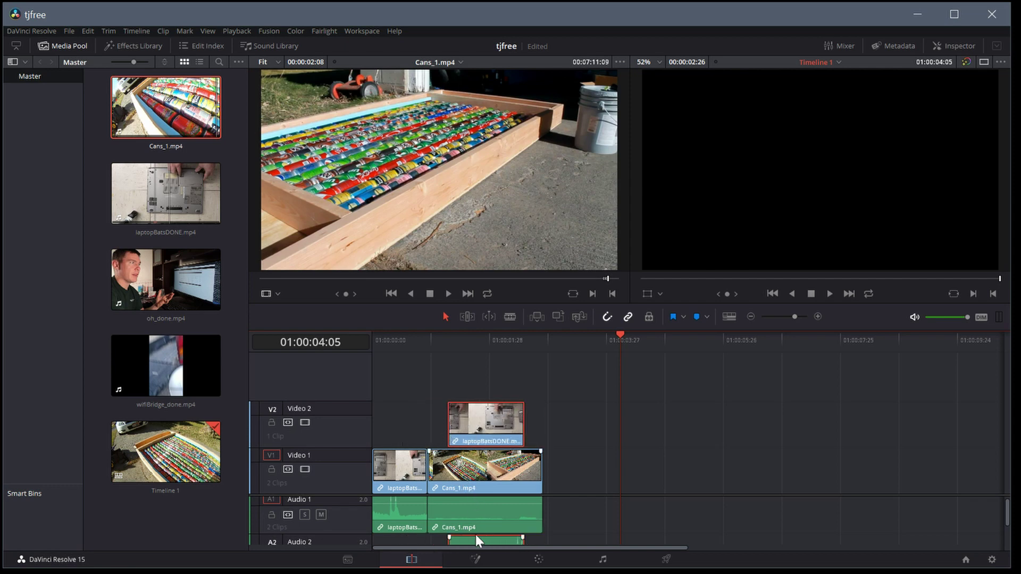
{"action": "left_click", "coordinate": [428, 340]}
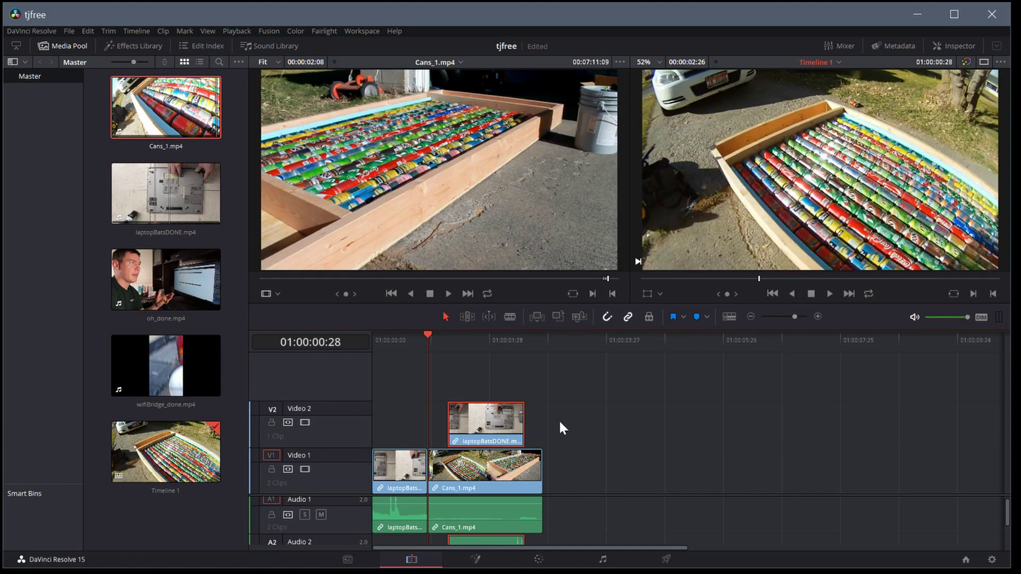
{"action": "left_click", "coordinate": [829, 294]}
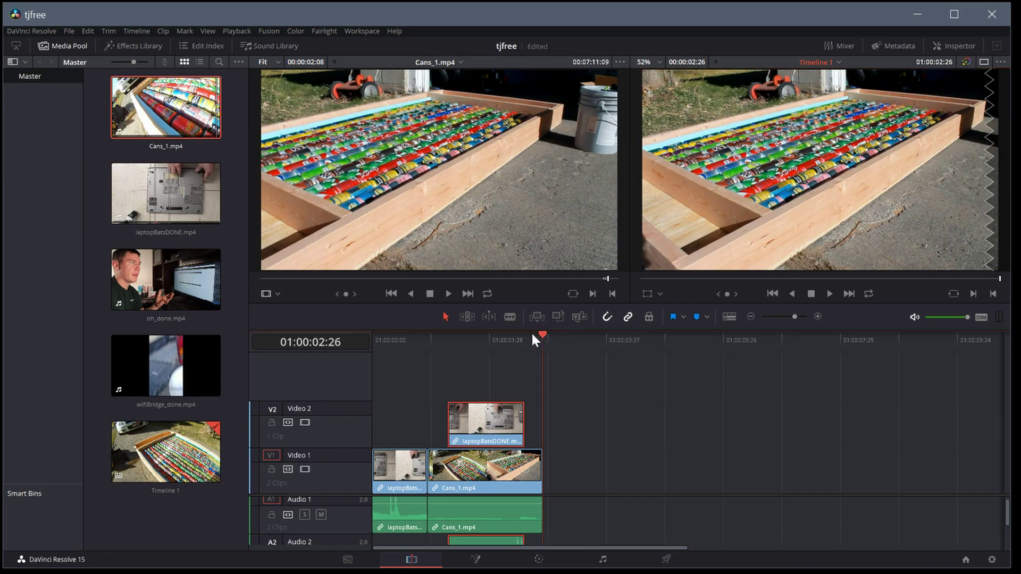
{"action": "left_click_drag", "start_coordinate": [536, 338], "coordinate": [463, 343]}
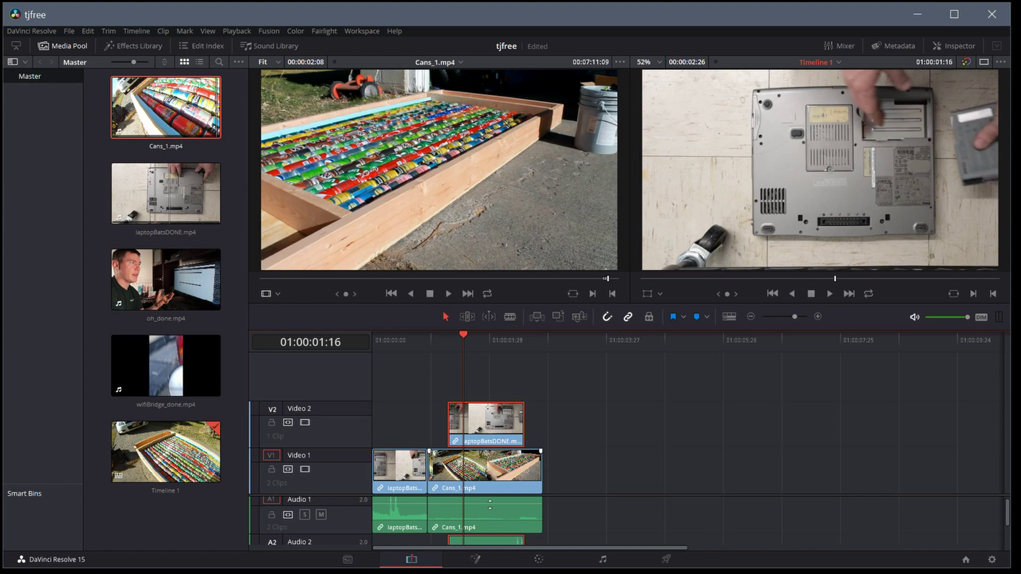
Switch to the Deliver page and set the render file name to tjfree.
{"action": "left_click", "coordinate": [667, 561]}
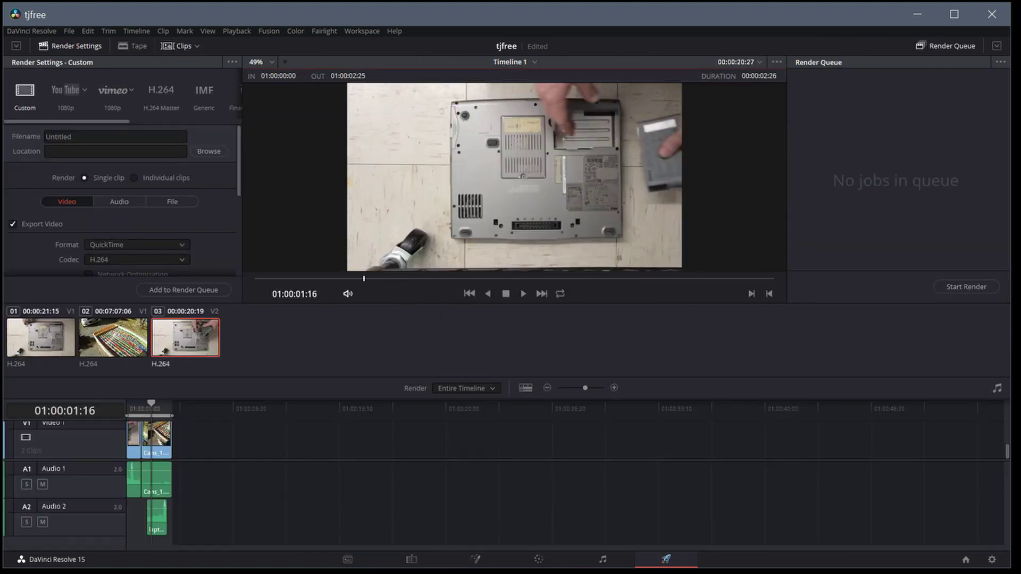
{"action": "left_click", "coordinate": [115, 137]}
{"action": "key", "text": "BackSpace"}
{"action": "key", "text": "BackSpace"}
{"action": "key", "text": "BackSpace"}
{"action": "key", "text": "BackSpace"}
{"action": "key", "text": "BackSpace"}
{"action": "key", "text": "BackSpace"}
{"action": "key", "text": "BackSpace"}
{"action": "key", "text": "BackSpace"}
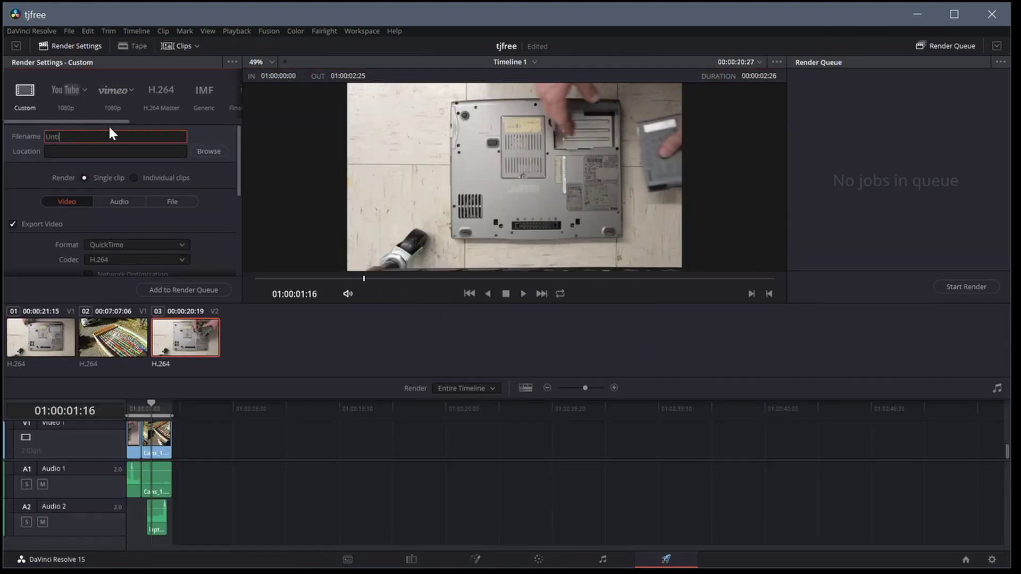
{"action": "type", "text": "tjfree"}
Set the render location to the Desktop folder, keeping tjfree as the file name.
{"action": "left_click", "coordinate": [217, 152]}
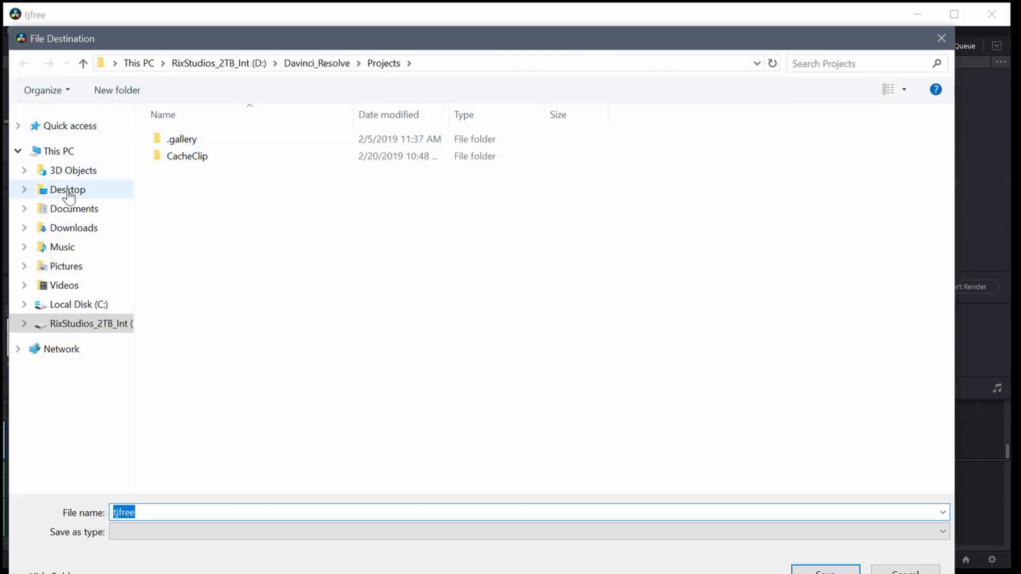
{"action": "left_click", "coordinate": [67, 193]}
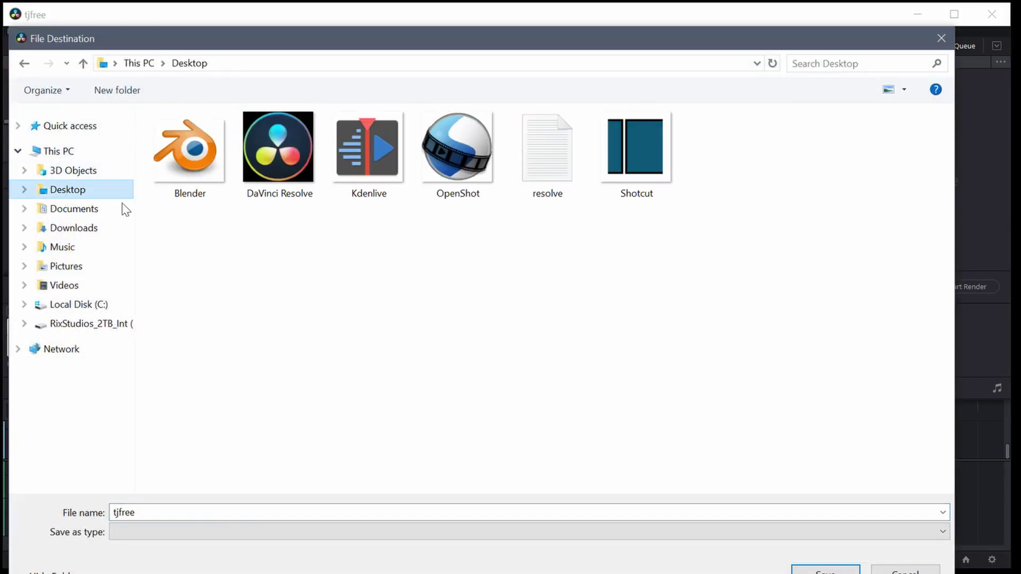
{"action": "key", "text": "Tab"}
{"action": "key", "text": "Return"}
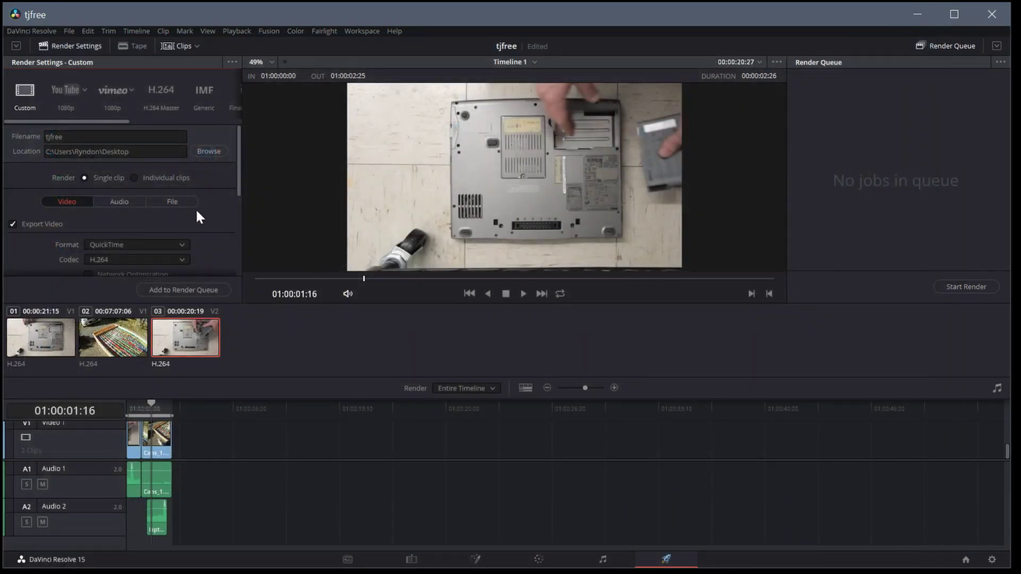
Set the render format to MP4 and the resolution to 1920 x 1080 HD.
{"action": "left_click_drag", "start_coordinate": [238, 160], "coordinate": [239, 184]}
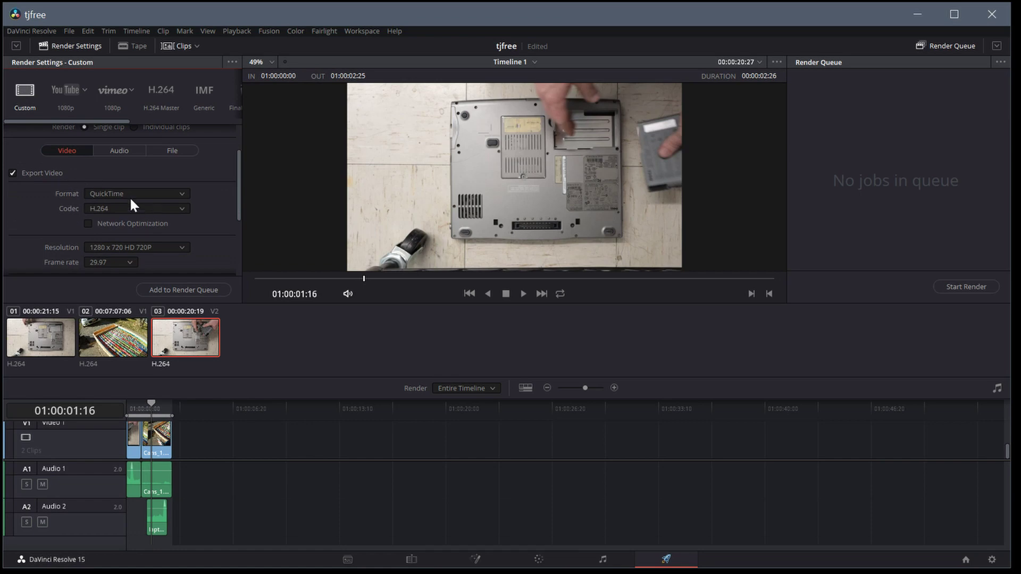
{"action": "left_click", "coordinate": [101, 192]}
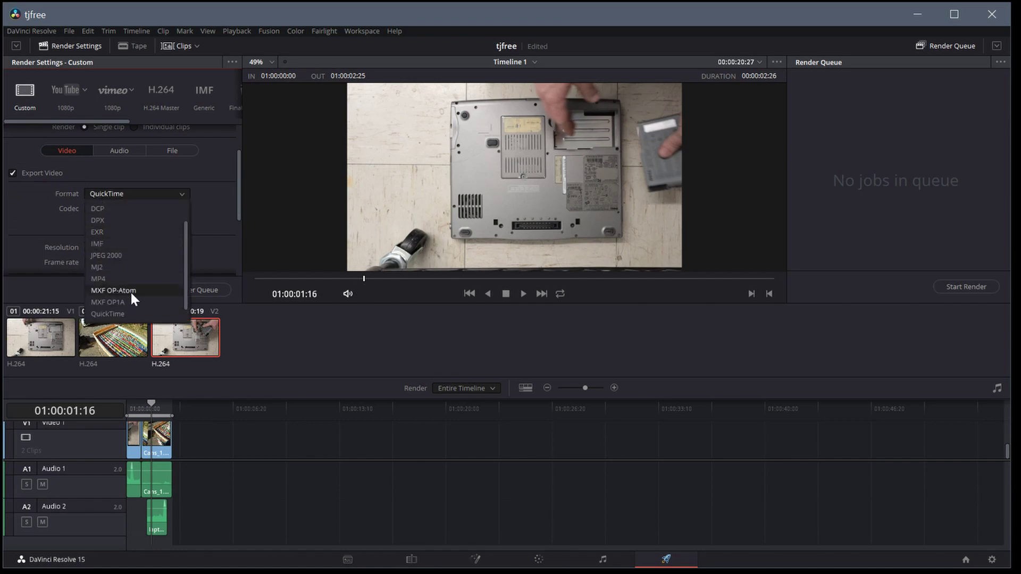
{"action": "scroll", "coordinate": [125, 272], "scroll_direction": "up", "scroll_amount": 2}
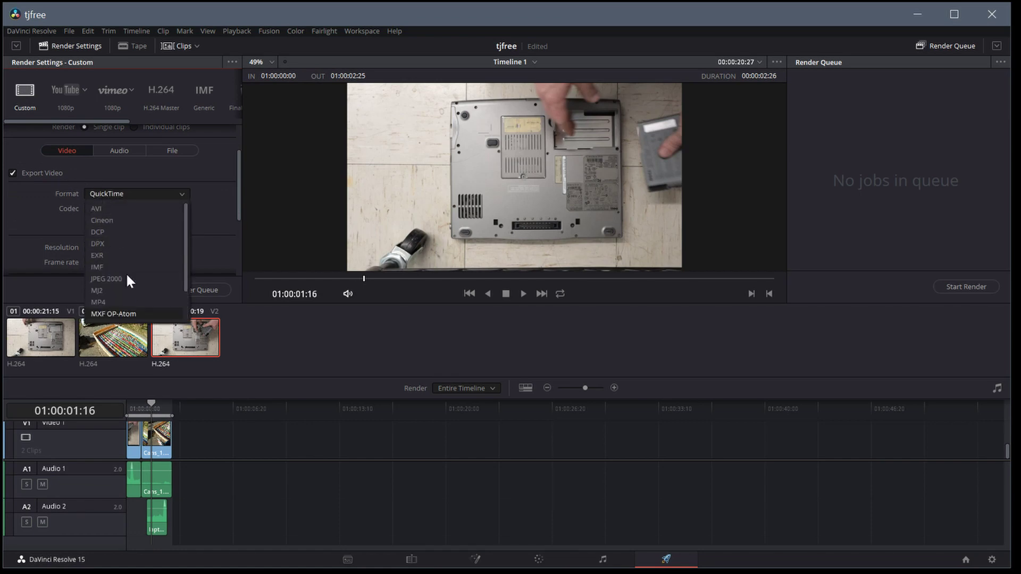
{"action": "left_click", "coordinate": [110, 264]}
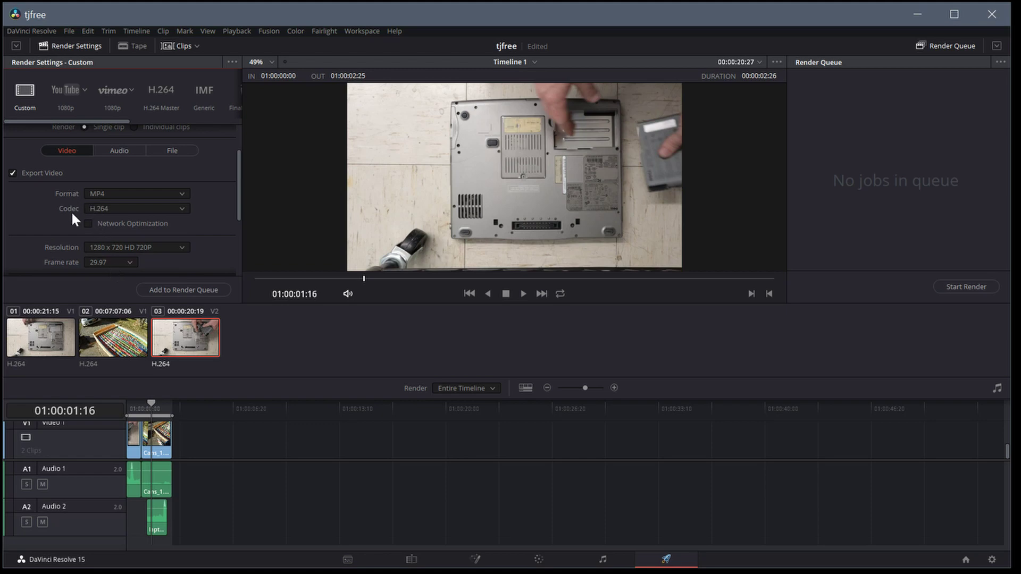
{"action": "scroll", "coordinate": [176, 223], "scroll_direction": "down", "scroll_amount": 2}
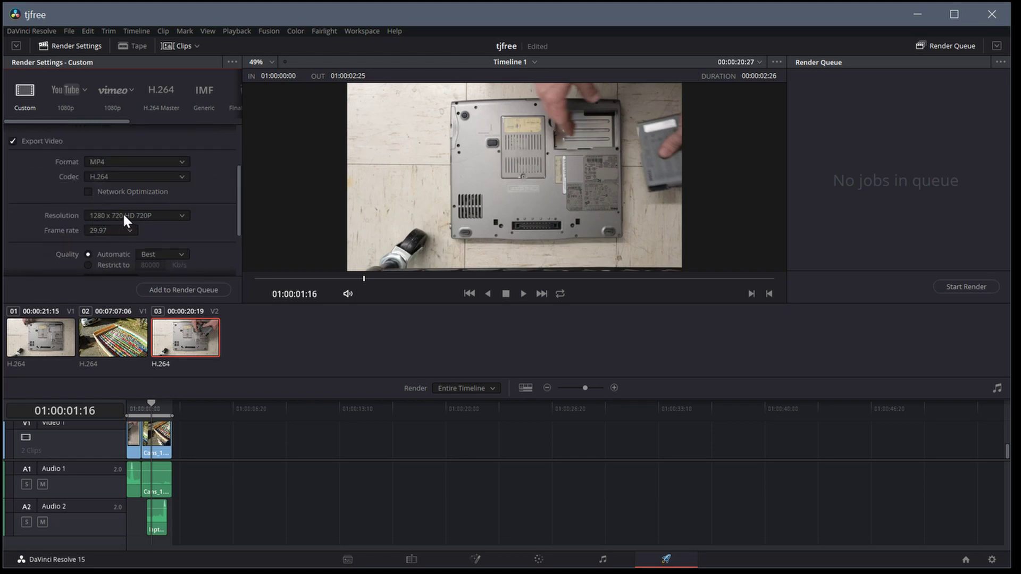
{"action": "left_click", "coordinate": [106, 216]}
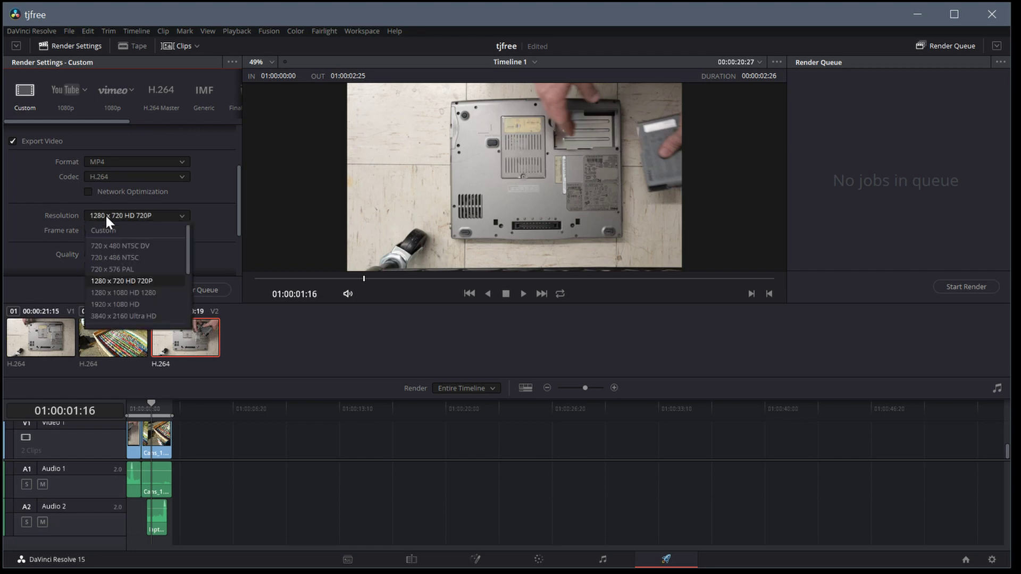
{"action": "left_click", "coordinate": [120, 304]}
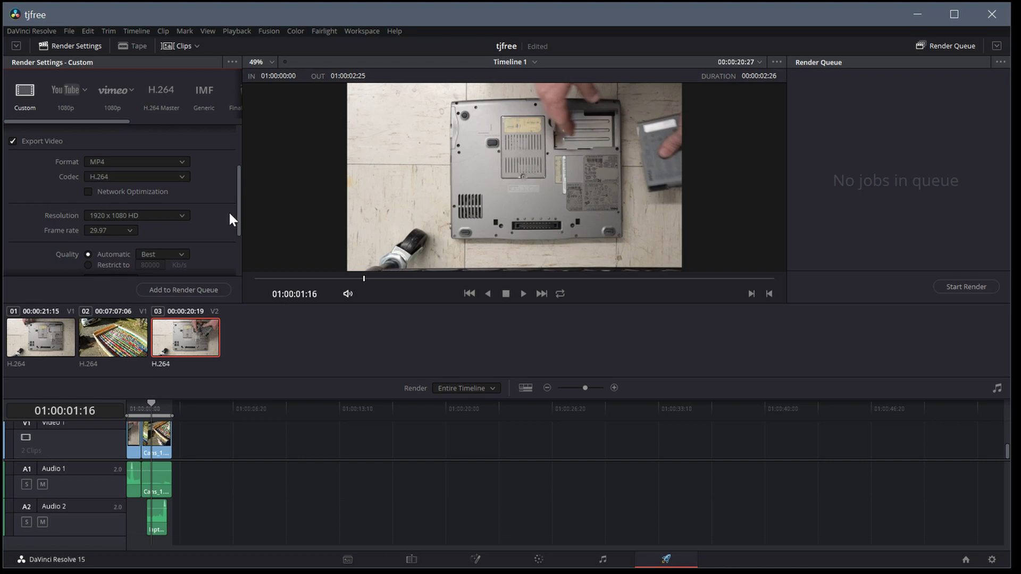
Check the remaining video export settings, add the timeline to the render queue and render the job.
{"action": "scroll", "coordinate": [230, 215], "scroll_direction": "down", "scroll_amount": 2}
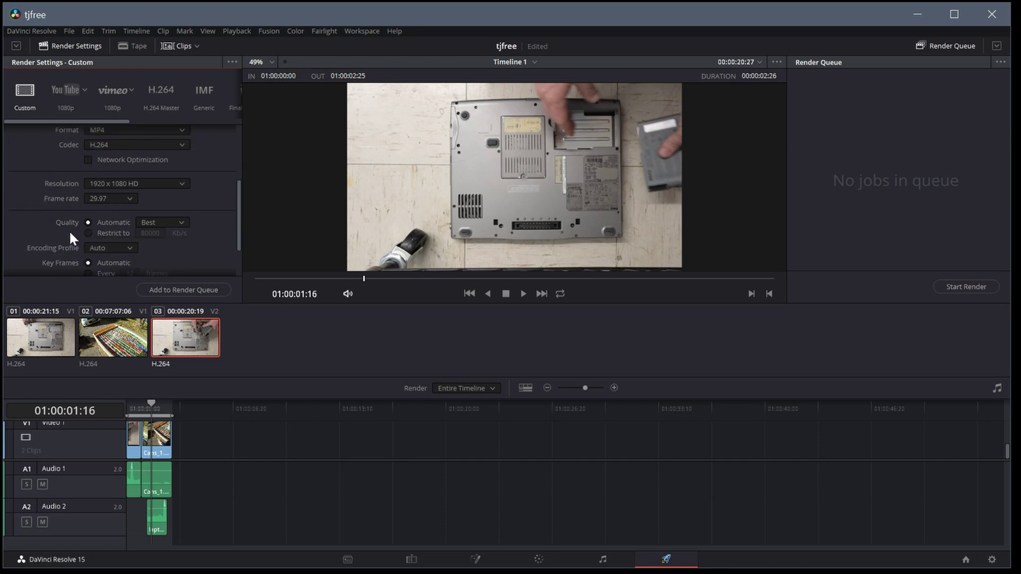
{"action": "scroll", "coordinate": [238, 201], "scroll_direction": "up", "scroll_amount": 1}
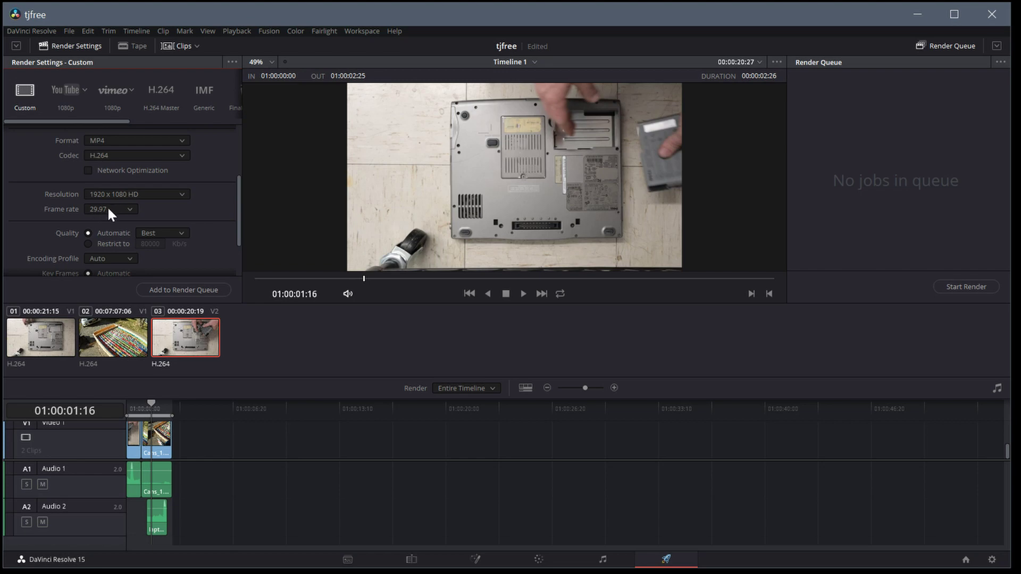
{"action": "scroll", "coordinate": [236, 204], "scroll_direction": "down", "scroll_amount": 4}
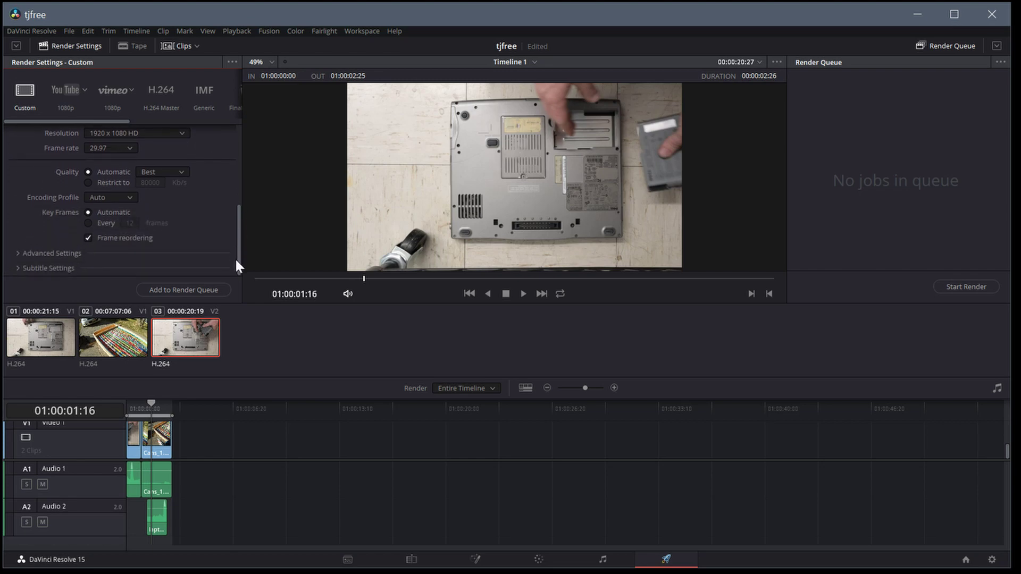
{"action": "scroll", "coordinate": [235, 258], "scroll_direction": "up", "scroll_amount": 2}
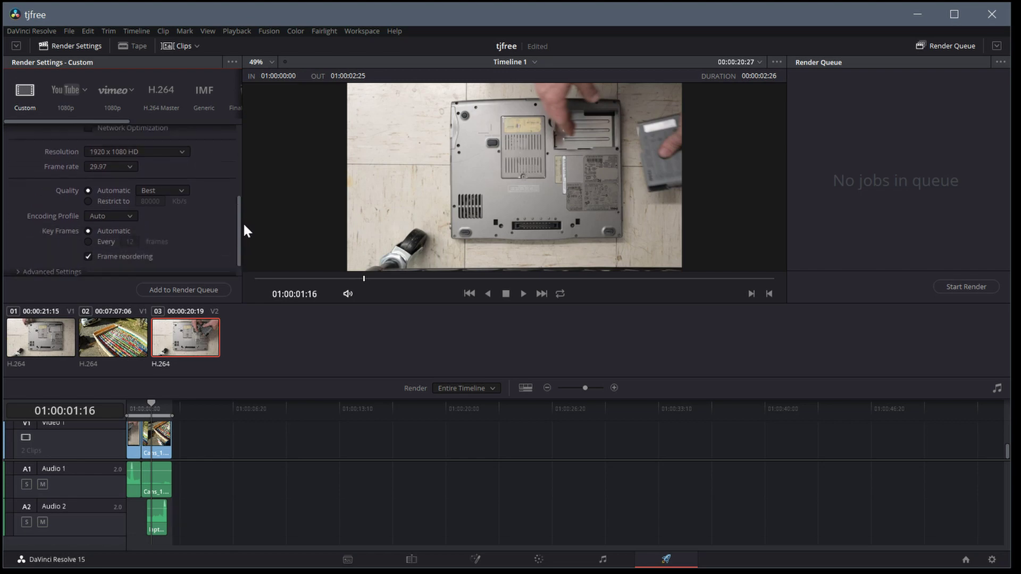
{"action": "left_click", "coordinate": [176, 294]}
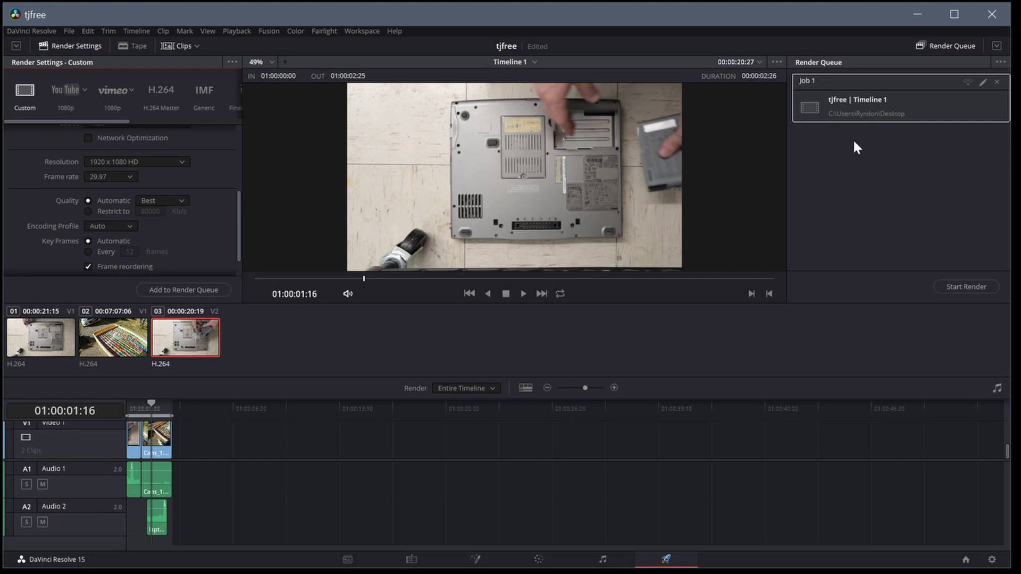
{"action": "left_click", "coordinate": [970, 286]}
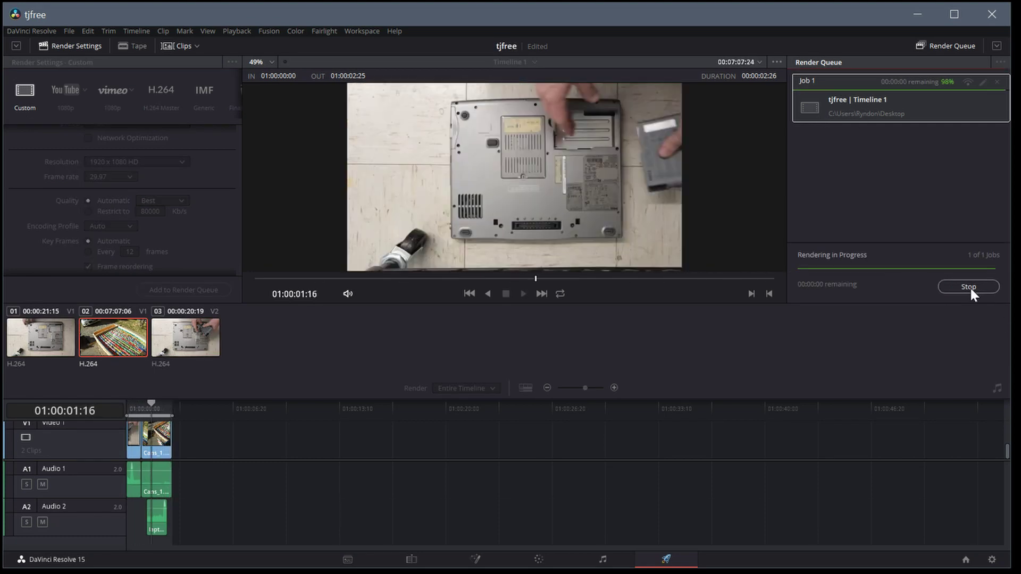
Minimize DaVinci Resolve to open the rendered tjfree video from the desktop, and return to the project's Edit page.
{"action": "left_click", "coordinate": [913, 14]}
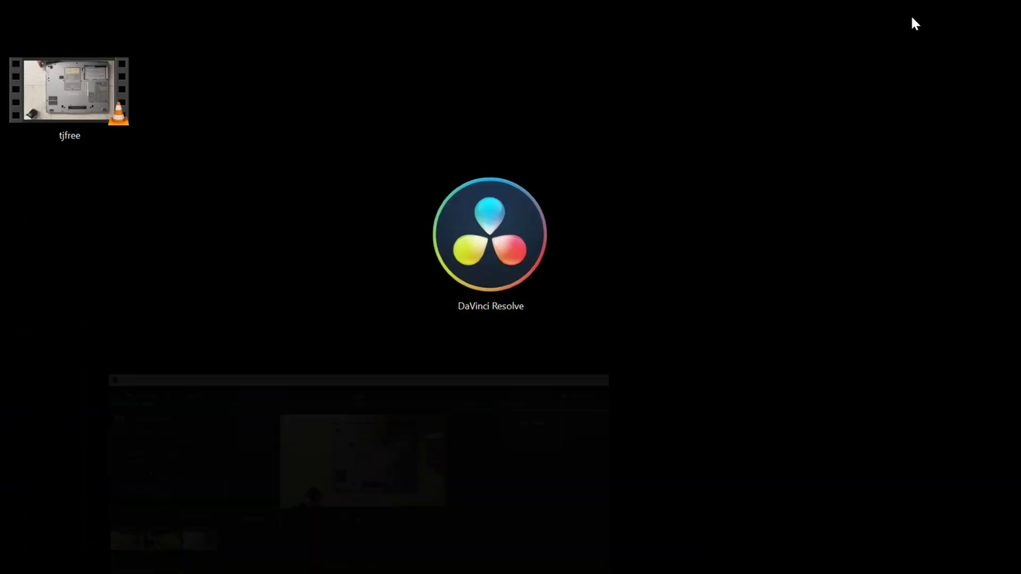
{"action": "double_click", "coordinate": [74, 106]}
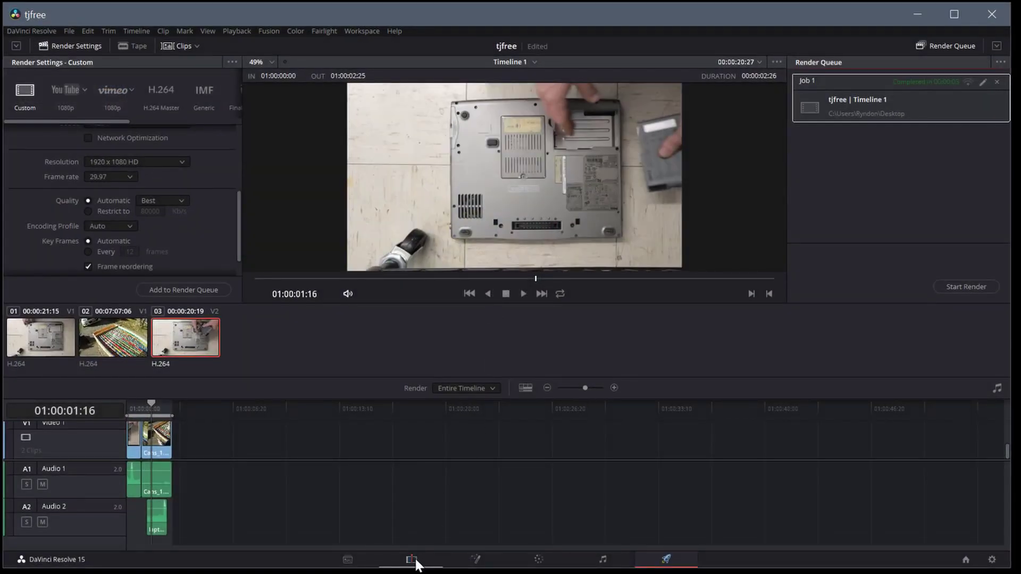
{"action": "left_click", "coordinate": [413, 561]}
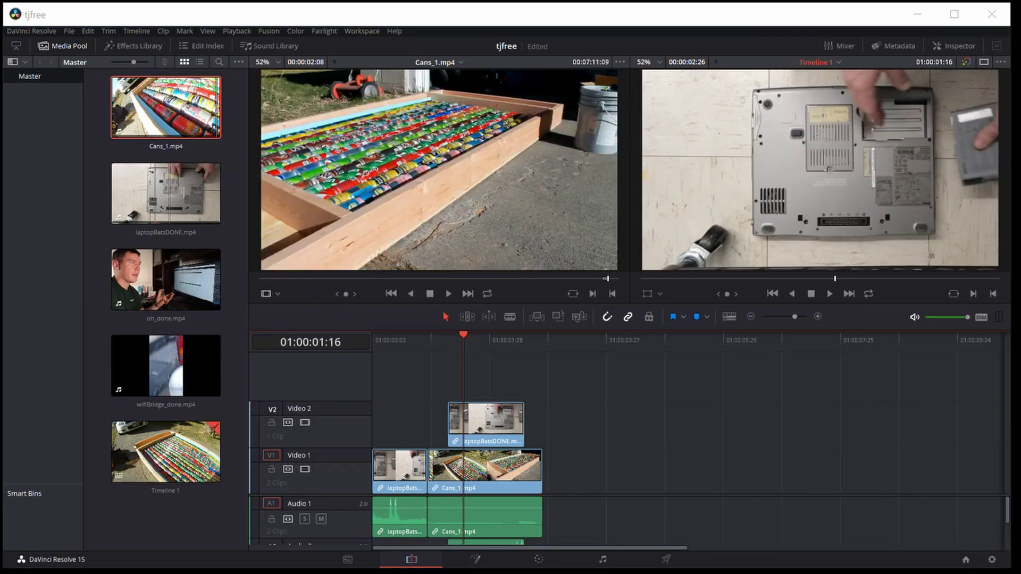